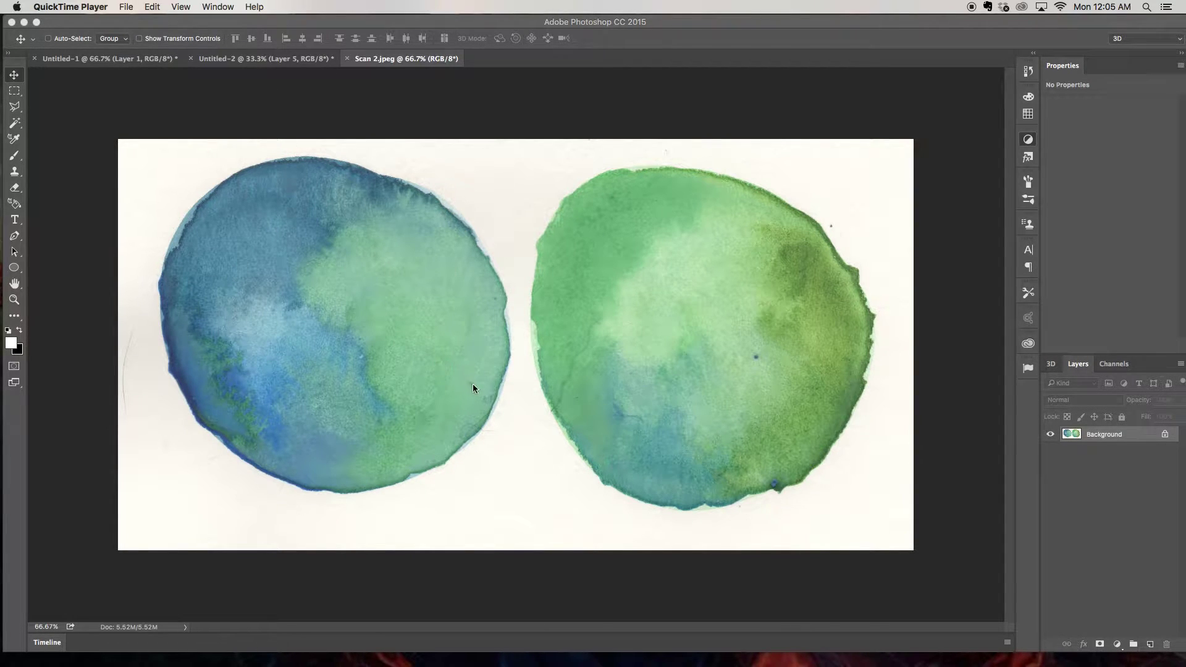
Compare the cut-out circle in Untitled-2 with the Scan 2.jpeg scan, ending on the scan
{"action": "left_click", "coordinate": [274, 62]}
{"action": "left_click", "coordinate": [276, 61]}
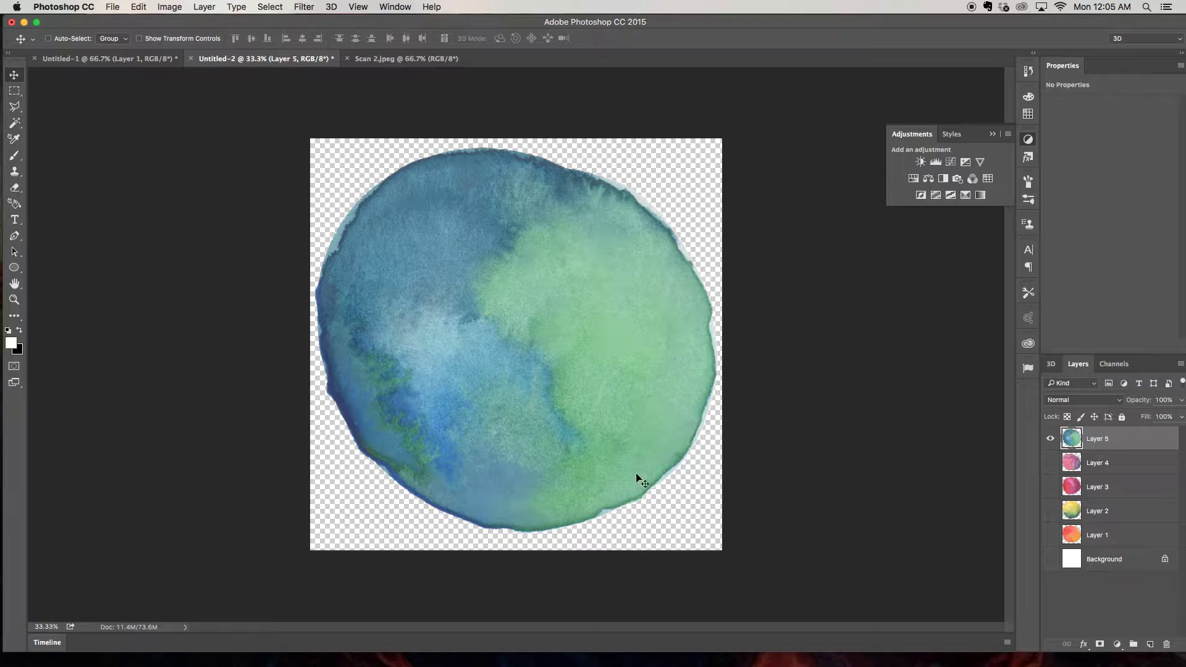
{"action": "left_click", "coordinate": [379, 62]}
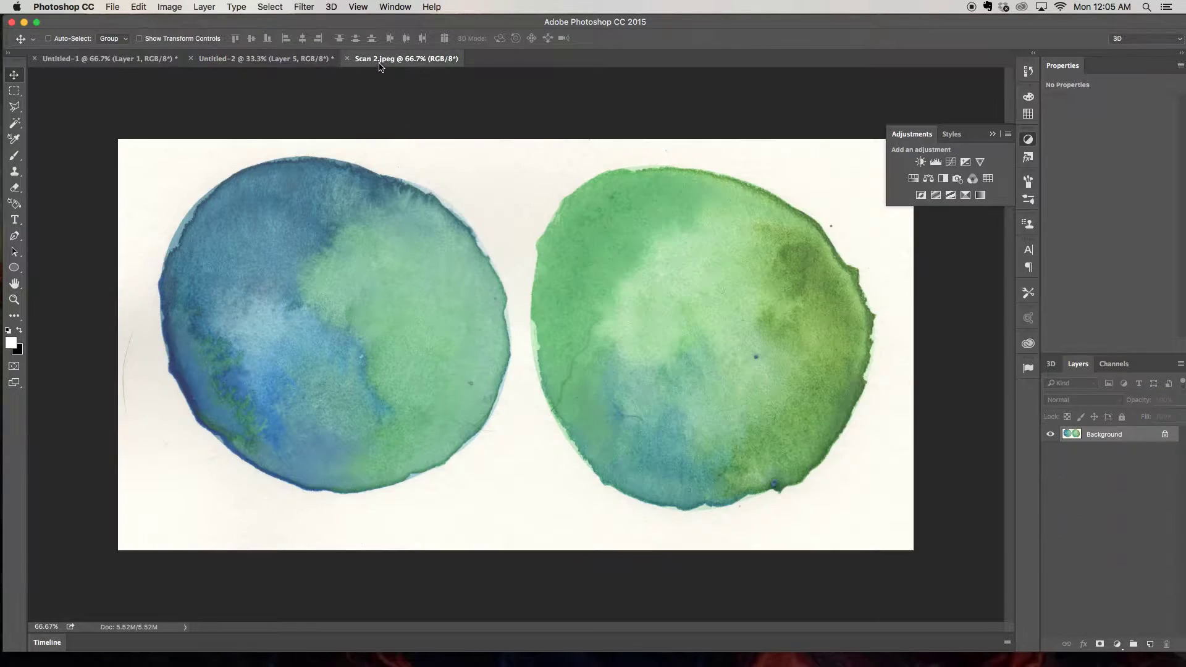
{"action": "left_click", "coordinate": [258, 59]}
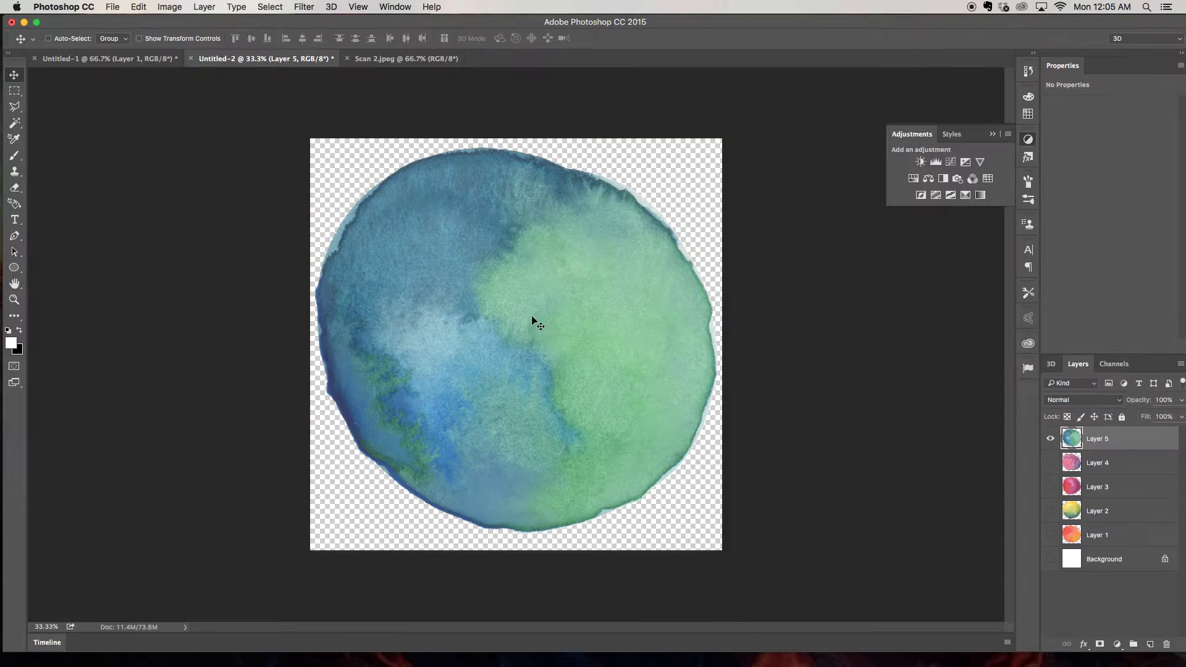
{"action": "left_click", "coordinate": [419, 62]}
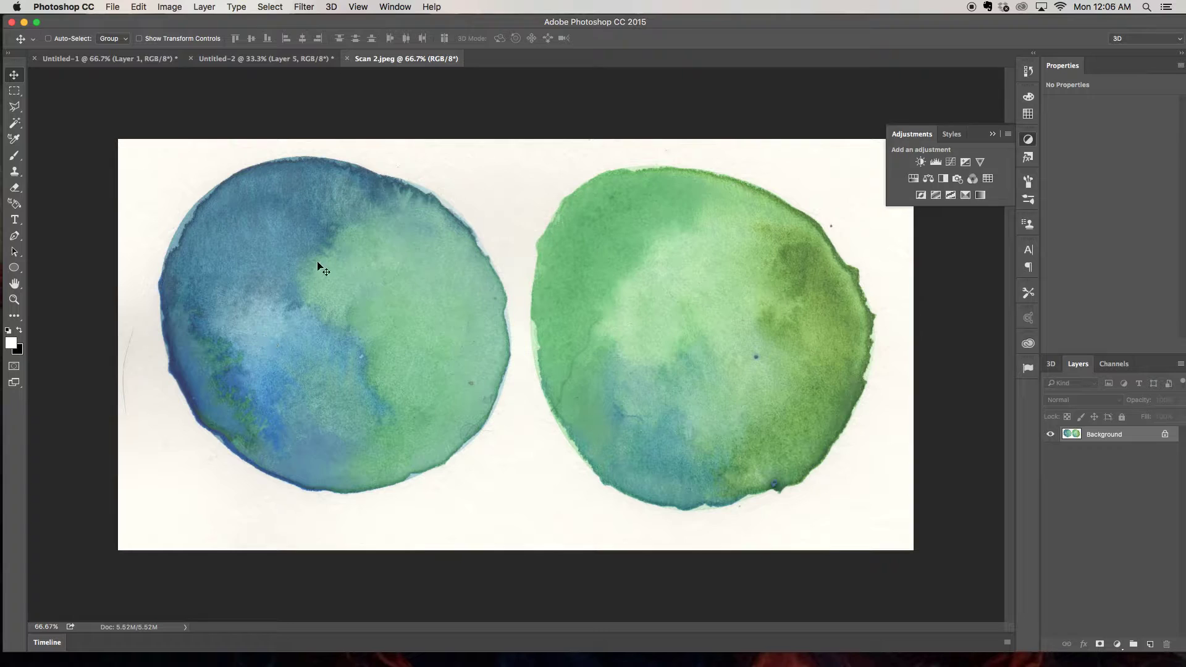
Magic Wand the left circle's blue area, adding its left strip, green half and interior gaps
{"action": "left_click", "coordinate": [15, 124]}
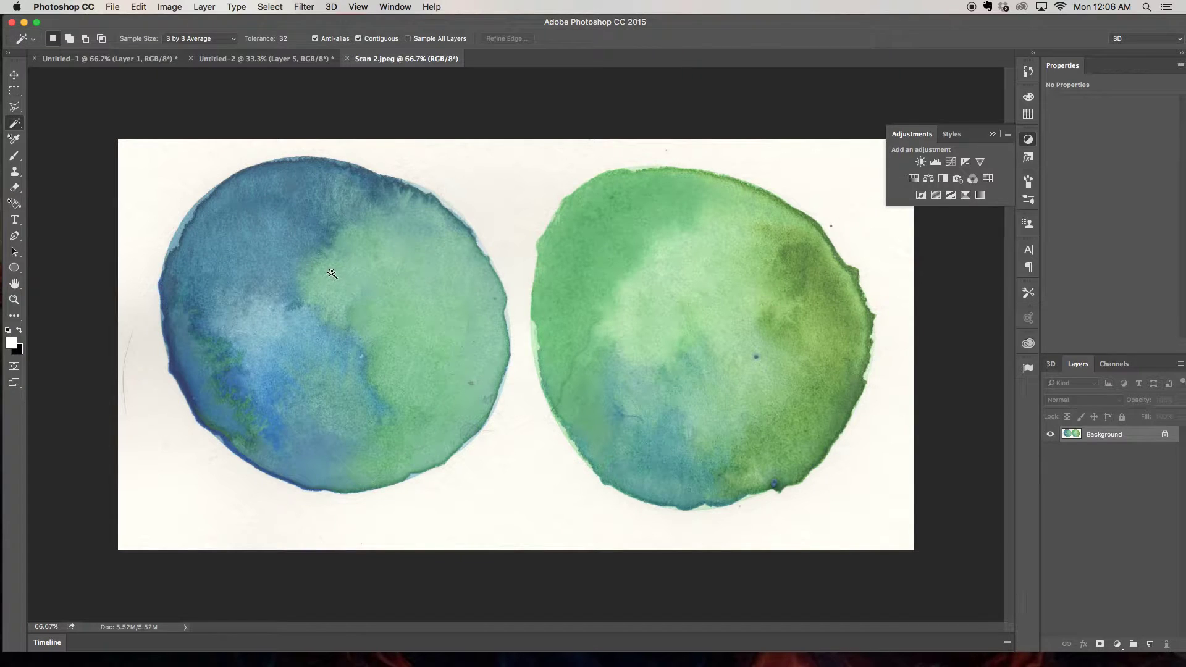
{"action": "left_click", "coordinate": [260, 272]}
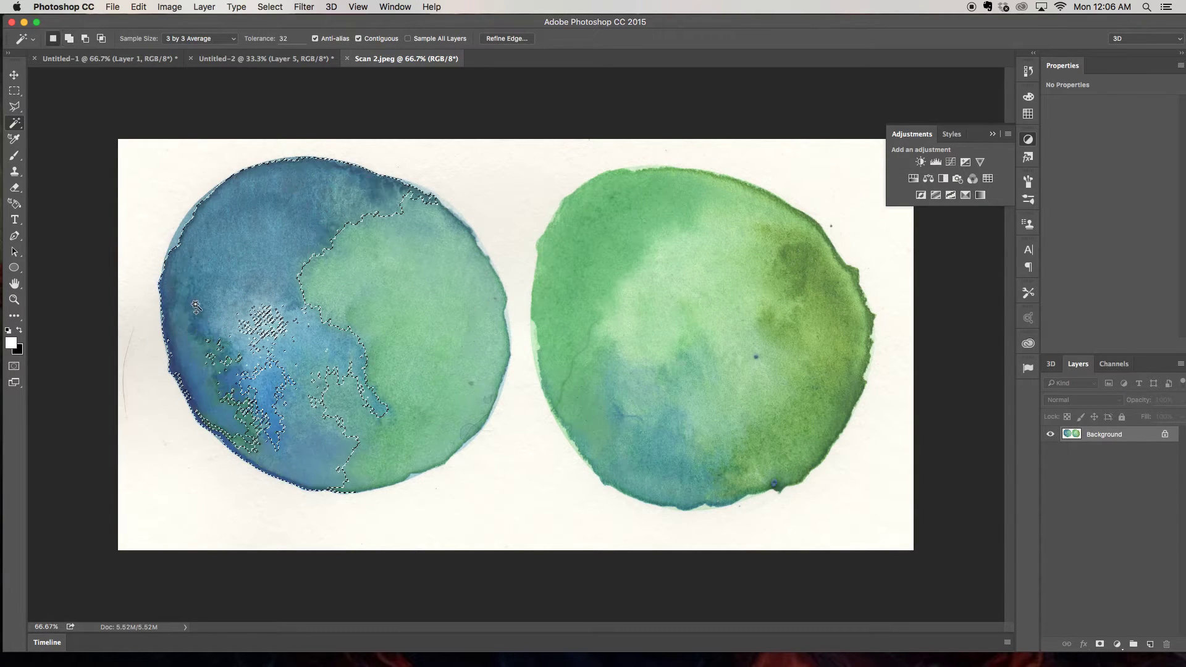
{"action": "left_click", "coordinate": [181, 246], "text": "shift"}
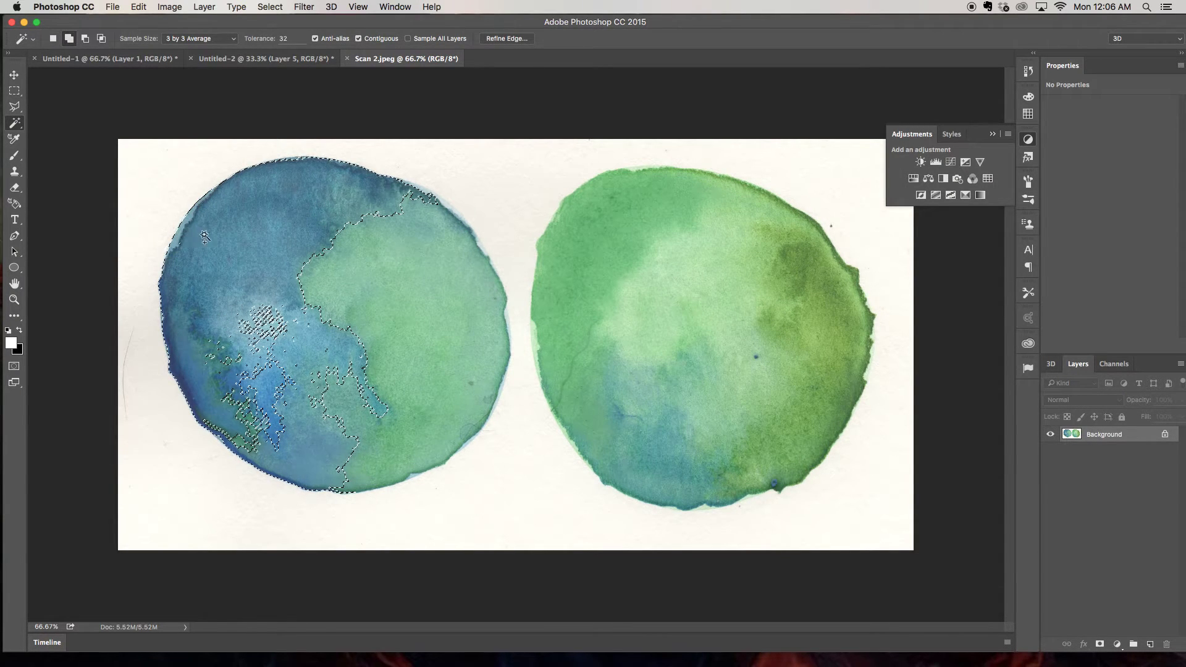
{"action": "left_click", "coordinate": [306, 299]}
{"action": "left_click", "coordinate": [353, 386]}
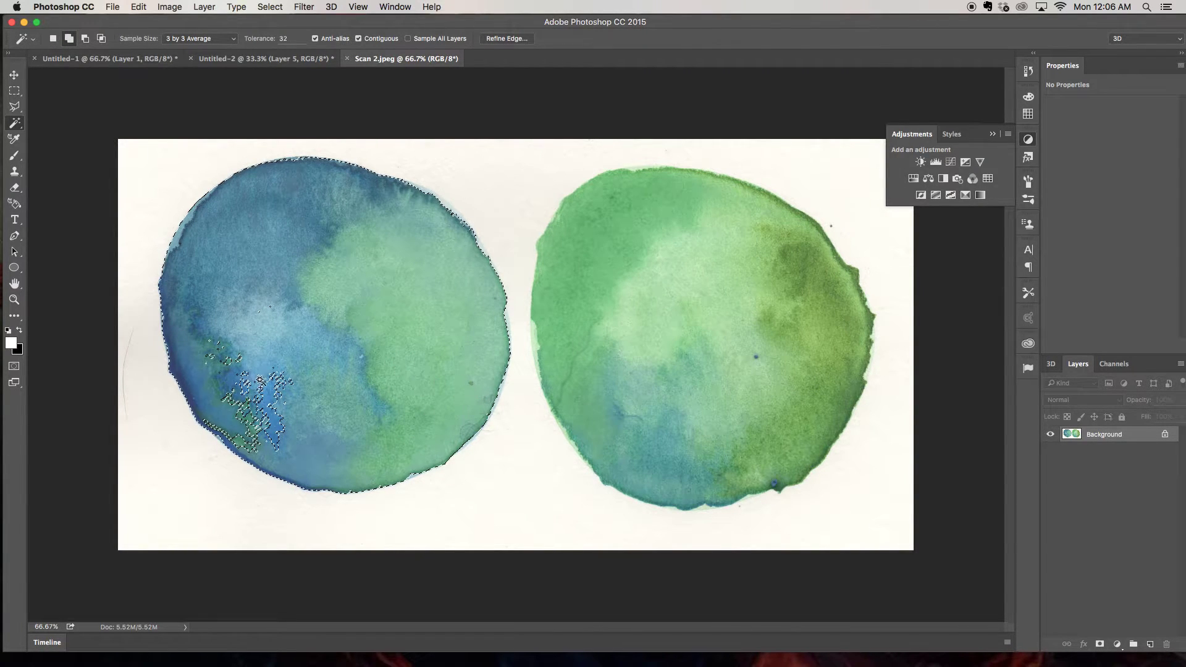
{"action": "left_click", "coordinate": [260, 381], "text": "shift"}
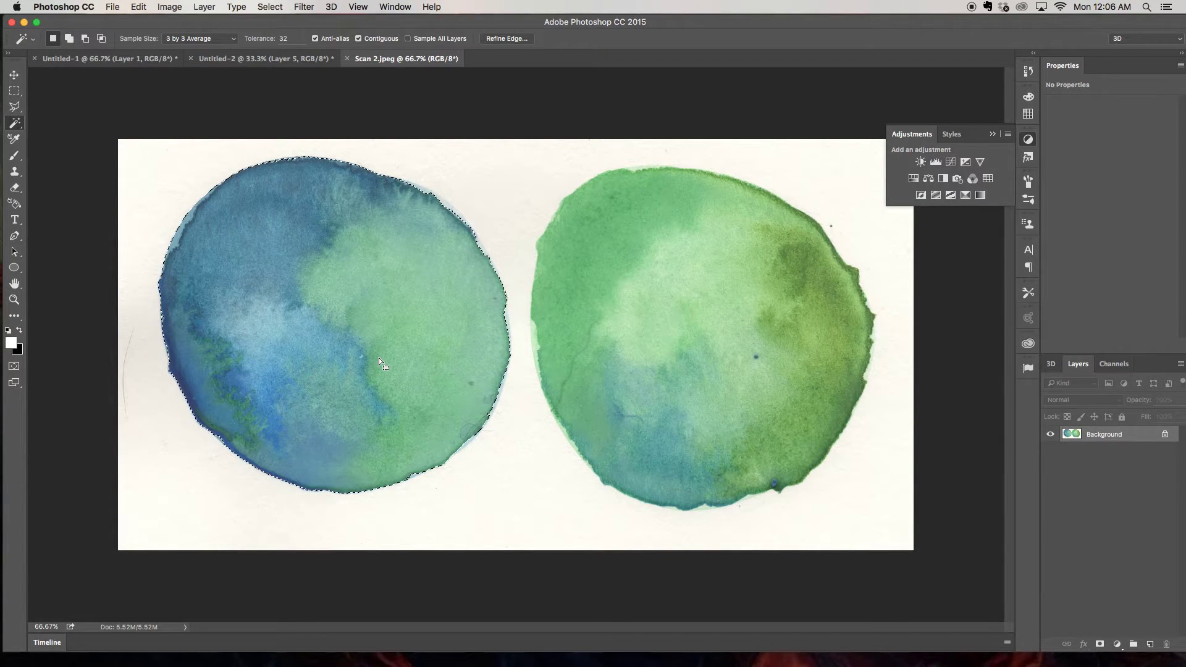
At 300% zoom, add the light-blue strip and pale blue edge band beside the paper
{"action": "key", "text": "super+equal"}
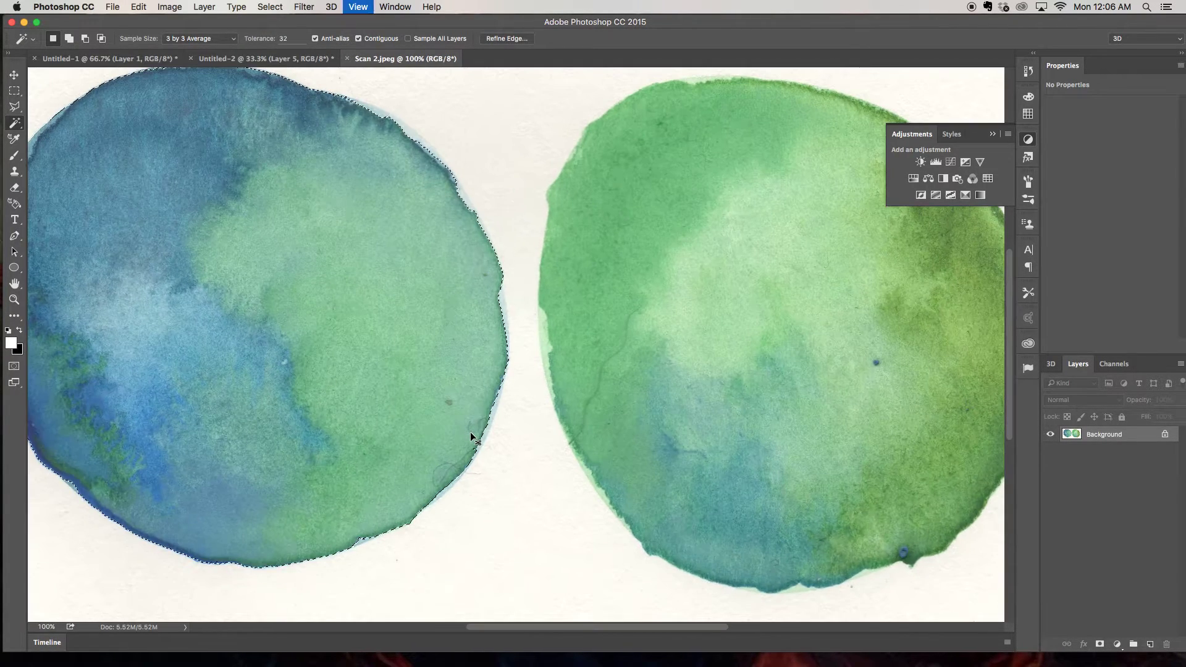
{"action": "key", "text": "super+equal"}
{"action": "key", "text": "super+equal"}
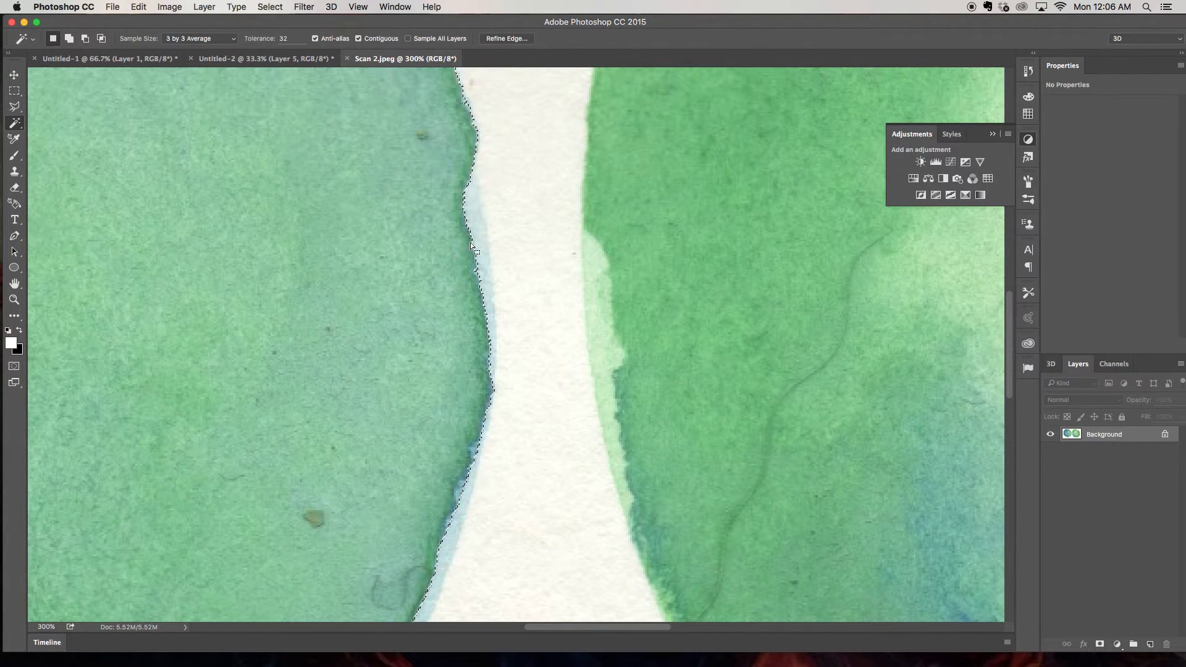
{"action": "key", "text": "shift"}
{"action": "left_click", "coordinate": [478, 265], "text": "shift"}
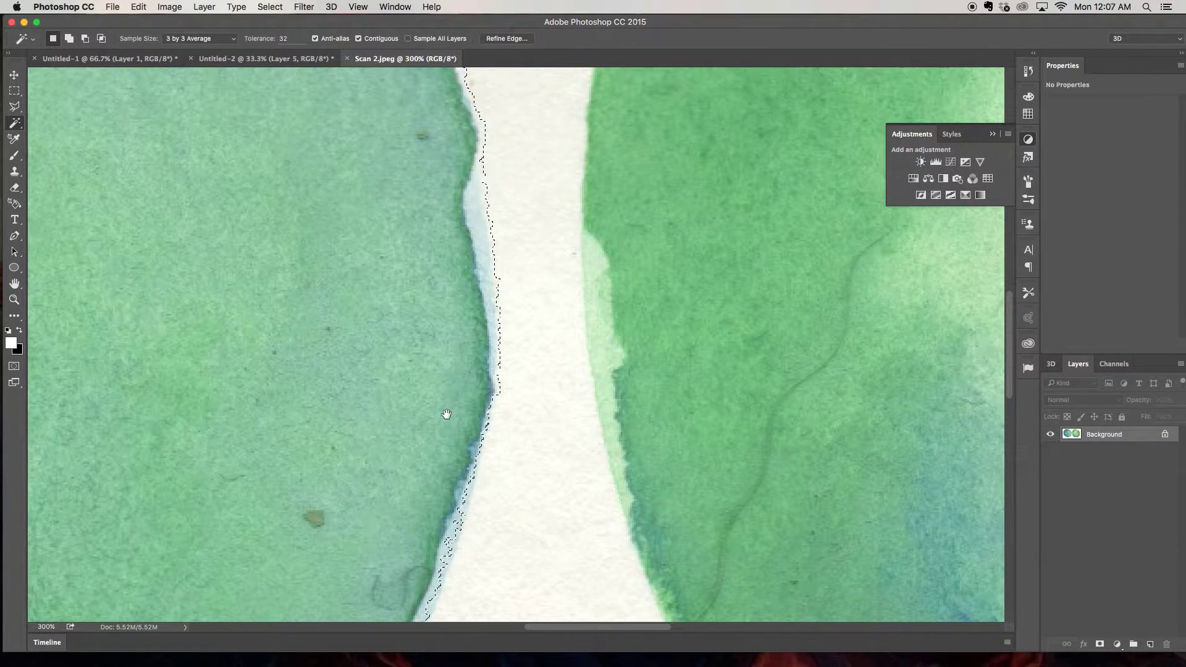
{"action": "left_click_drag", "start_coordinate": [446, 414], "coordinate": [458, 276]}
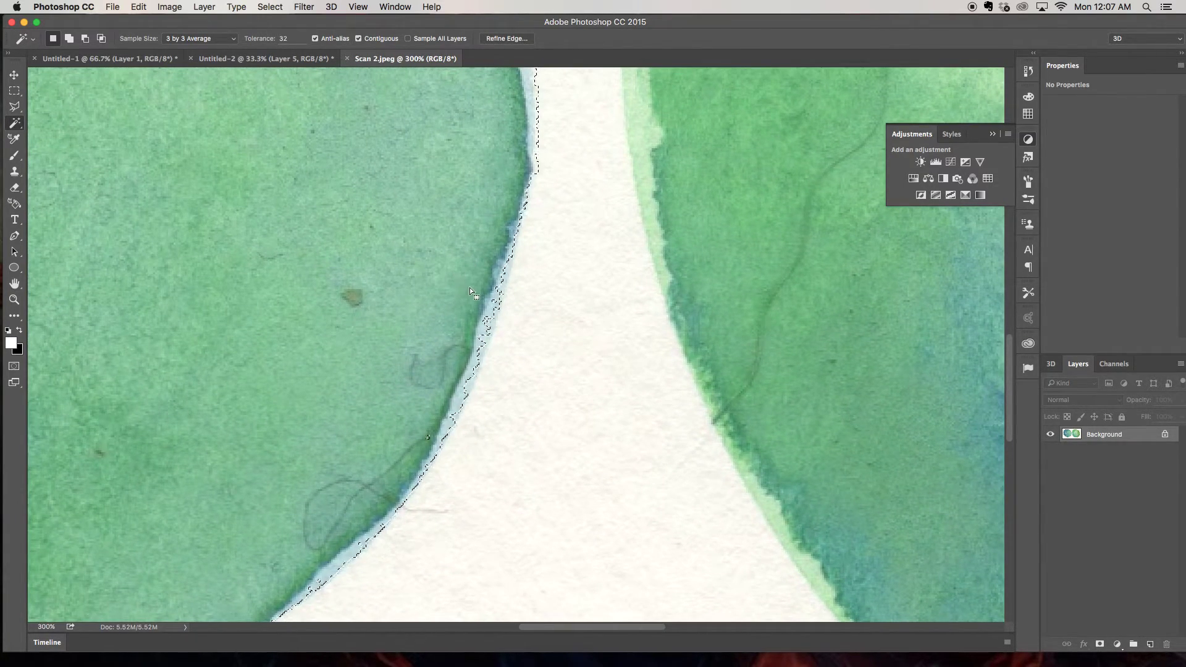
{"action": "left_click", "coordinate": [498, 313], "text": "shift"}
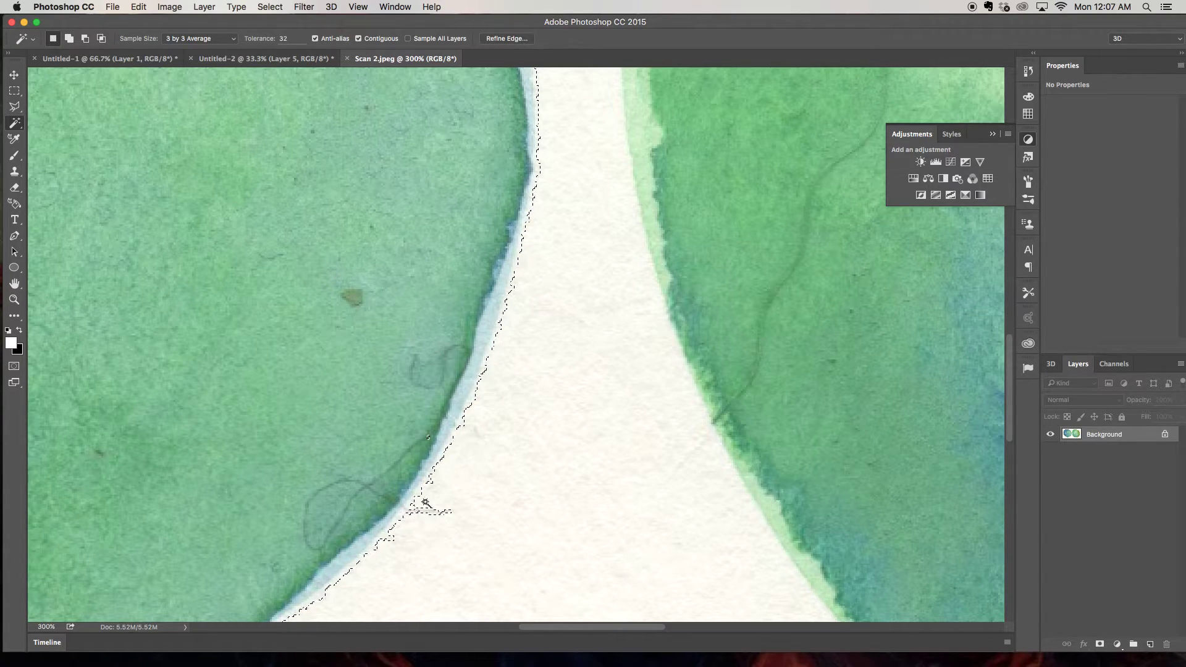
Subtract the paper notch and the tiny leftover edge speck from the selection
{"action": "scroll", "coordinate": [417, 371], "scroll_direction": "down", "scroll_amount": 3}
{"action": "scroll", "coordinate": [416, 371], "scroll_direction": "left", "scroll_amount": 1}
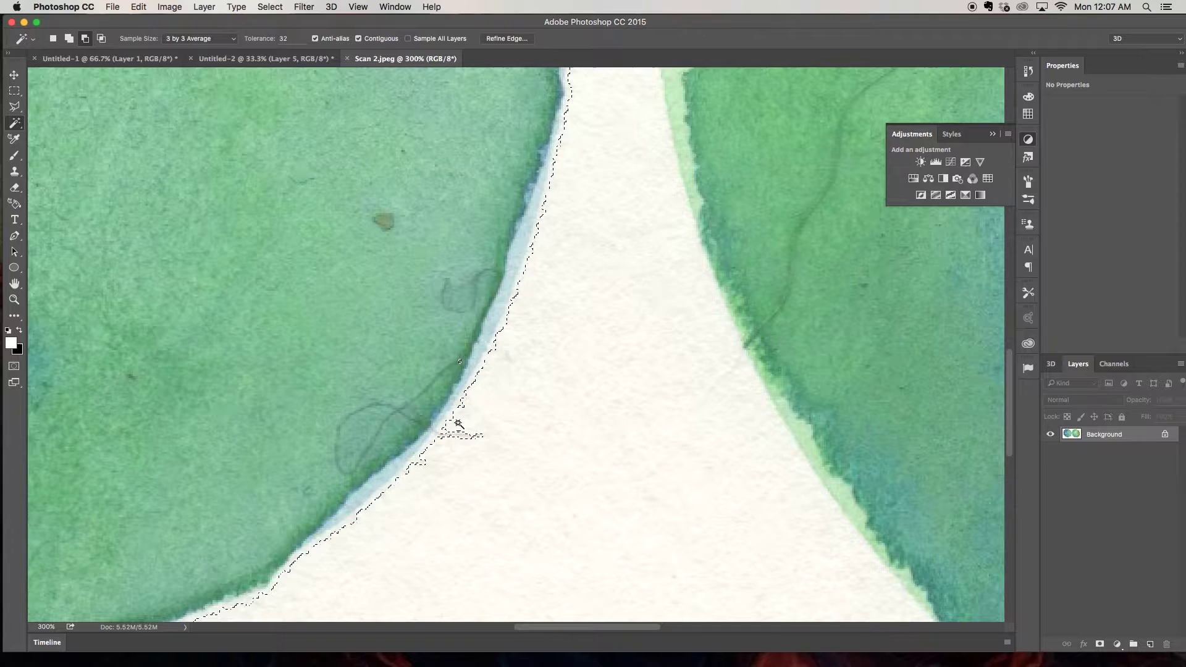
{"action": "left_click", "coordinate": [454, 424], "text": "alt"}
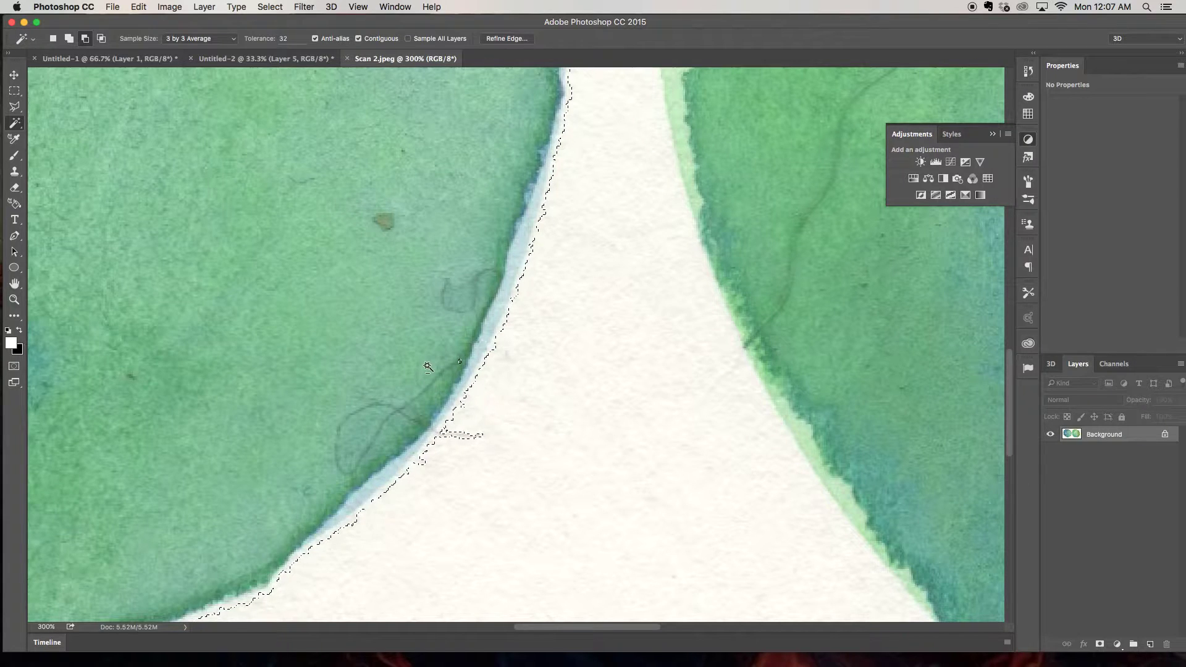
{"action": "left_click", "coordinate": [458, 435], "text": "alt"}
{"action": "left_click", "coordinate": [459, 360], "text": "alt"}
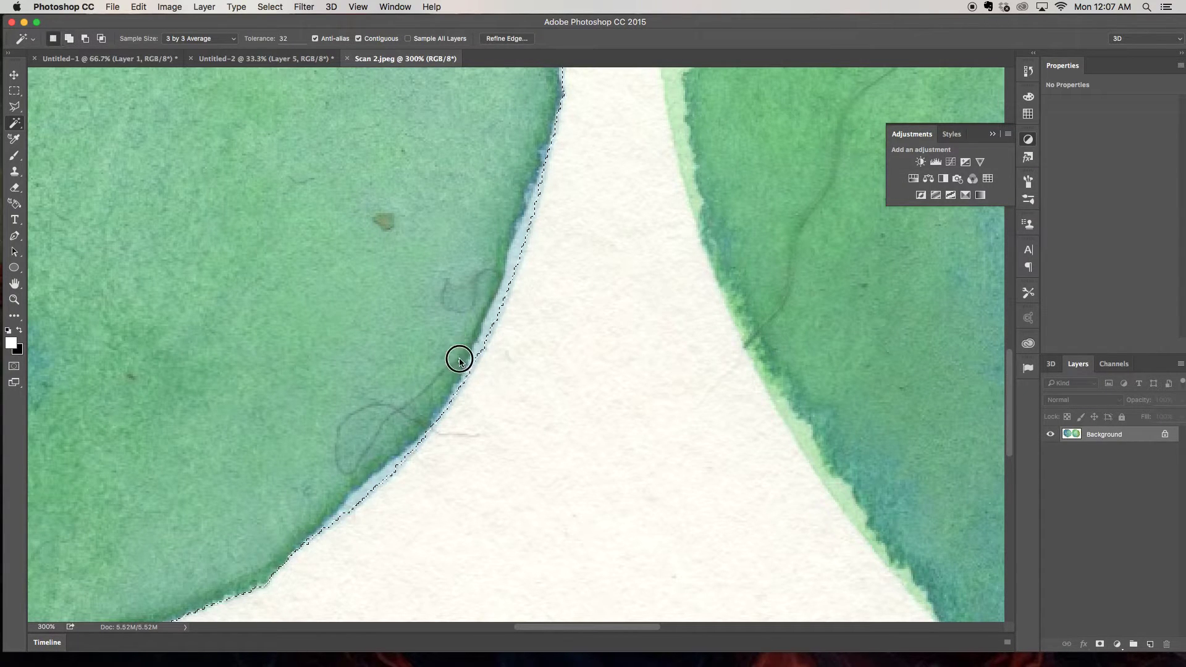
Restart the selection with the blue wash, adding the dark blue bottom band and pale edge patch
{"action": "key", "text": "super+d"}
{"action": "left_click_drag", "start_coordinate": [344, 371], "coordinate": [481, 232]}
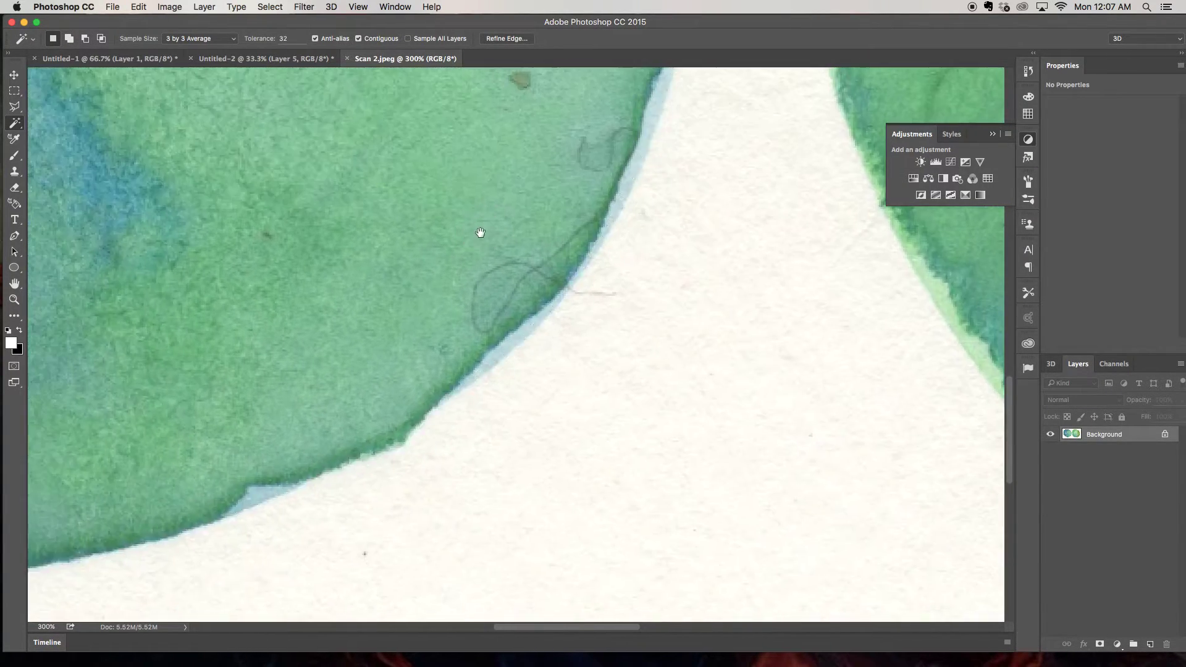
{"action": "left_click_drag", "start_coordinate": [384, 331], "coordinate": [503, 307]}
{"action": "left_click_drag", "start_coordinate": [339, 323], "coordinate": [575, 311]}
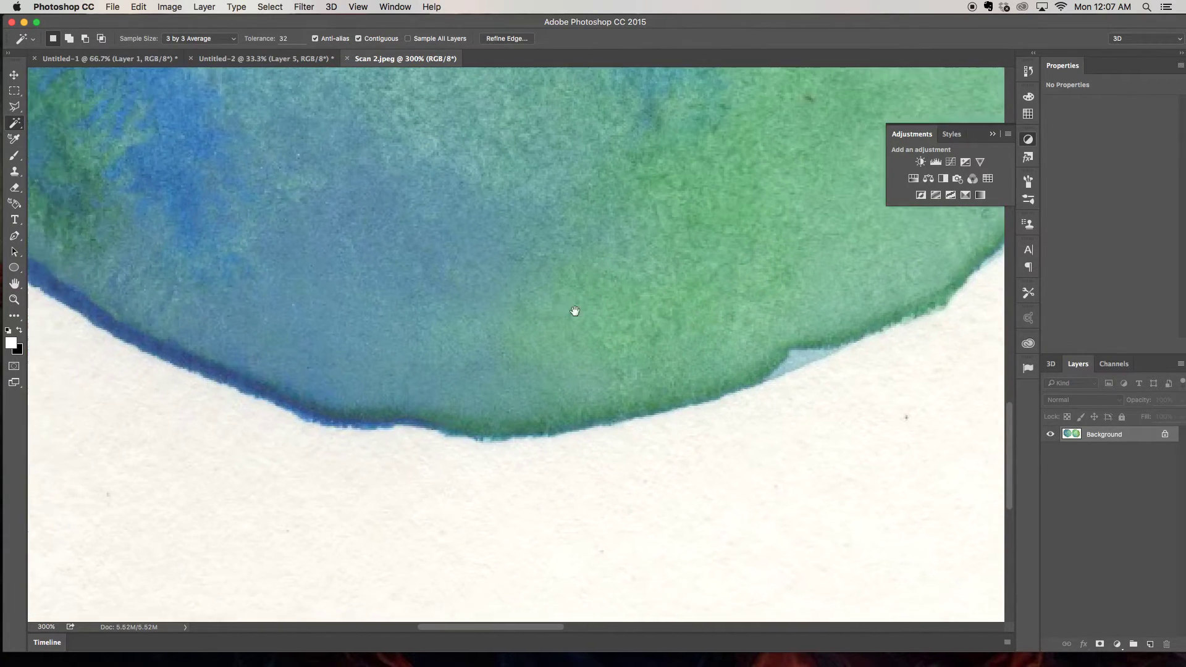
{"action": "left_click_drag", "start_coordinate": [255, 310], "coordinate": [546, 352]}
{"action": "left_click", "coordinate": [646, 436]}
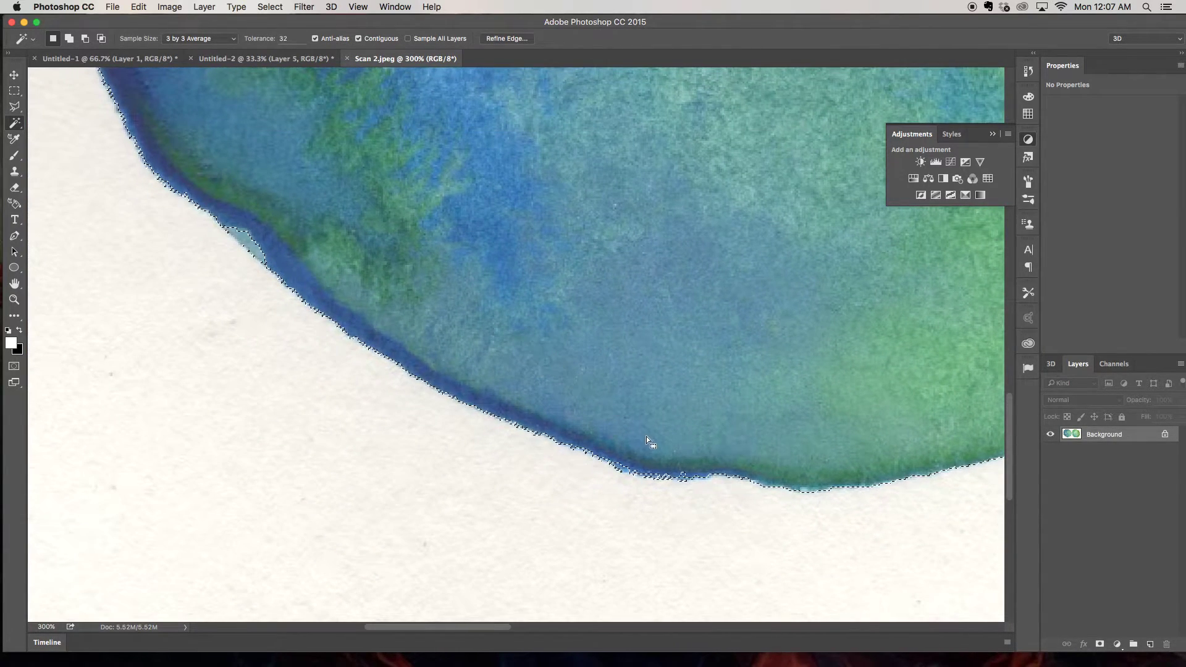
{"action": "left_click", "coordinate": [641, 468], "text": "shift"}
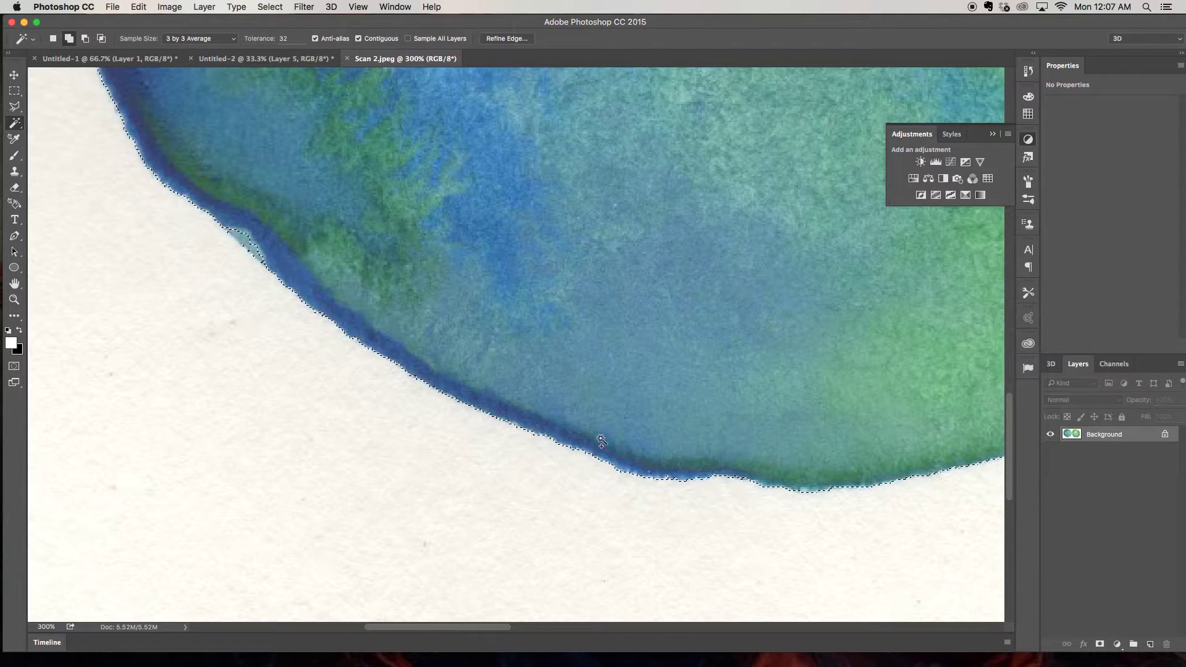
{"action": "left_click", "coordinate": [250, 241], "text": "shift"}
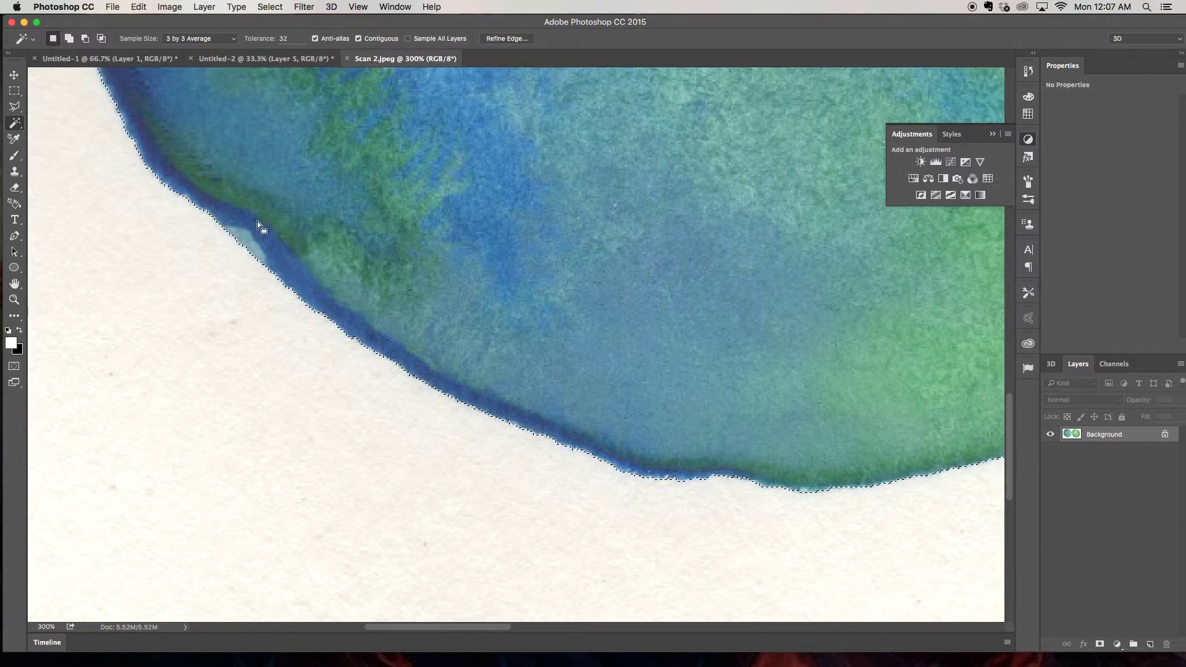
Add the paint edge along the circle's left rim and its rough light-blue top edge
{"action": "mouse_move", "coordinate": [257, 222]}
{"action": "left_mouse_down"}
{"action": "mouse_move", "coordinate": [424, 286]}
{"action": "mouse_move", "coordinate": [588, 445]}
{"action": "mouse_move", "coordinate": [495, 260]}
{"action": "mouse_move", "coordinate": [511, 330]}
{"action": "left_mouse_up"}
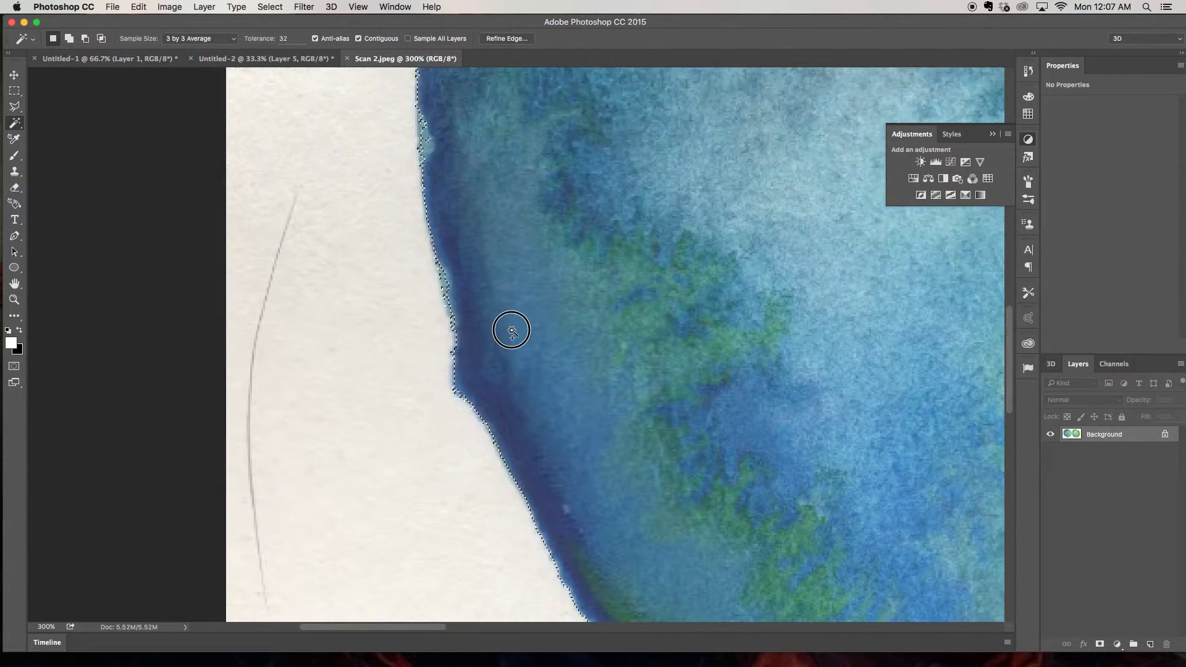
{"action": "left_click", "coordinate": [445, 281], "text": "shift"}
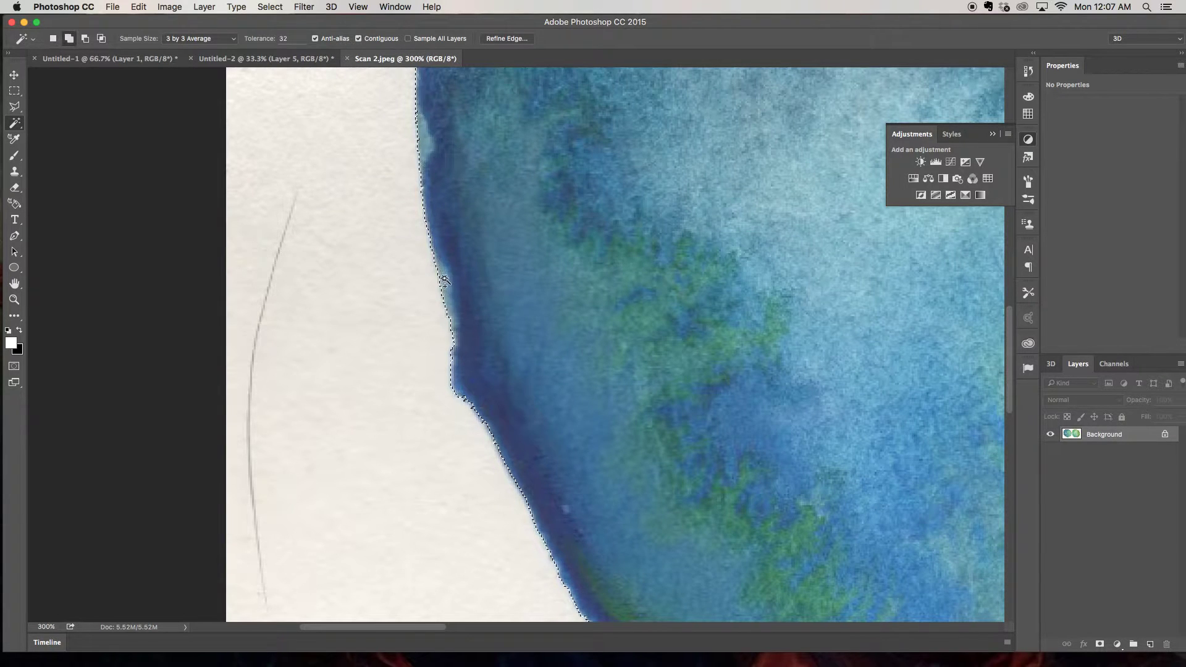
{"action": "left_click_drag", "start_coordinate": [445, 212], "coordinate": [561, 407]}
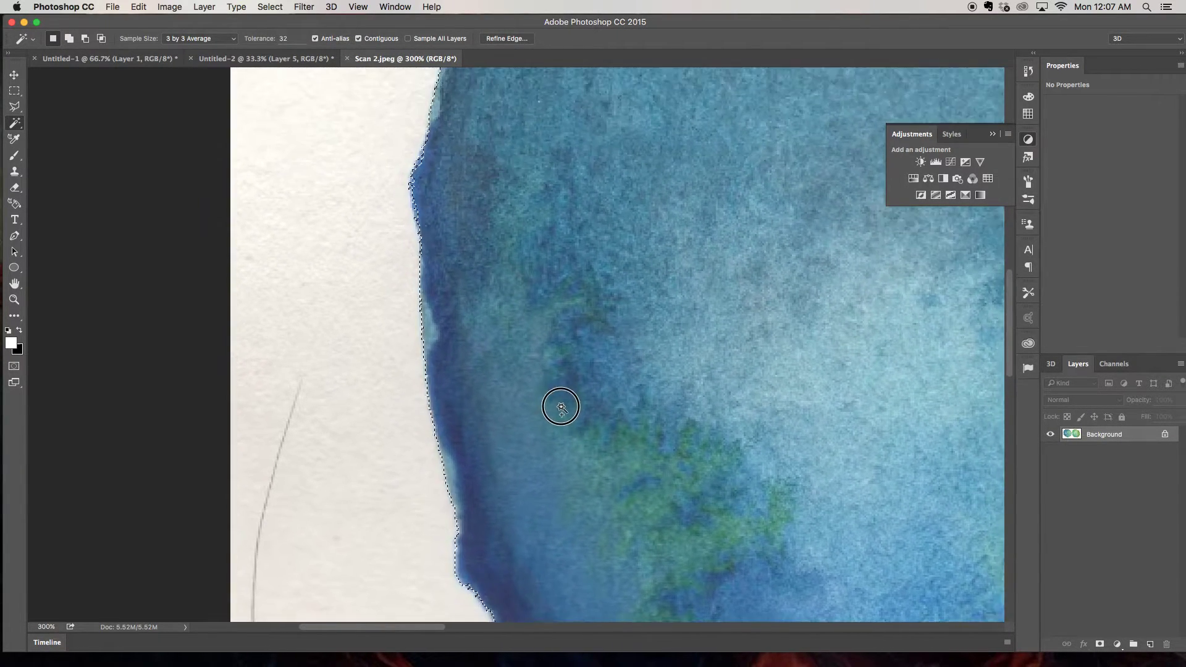
{"action": "scroll", "coordinate": [550, 346], "scroll_direction": "up", "scroll_amount": 3}
{"action": "left_click", "coordinate": [430, 262]}
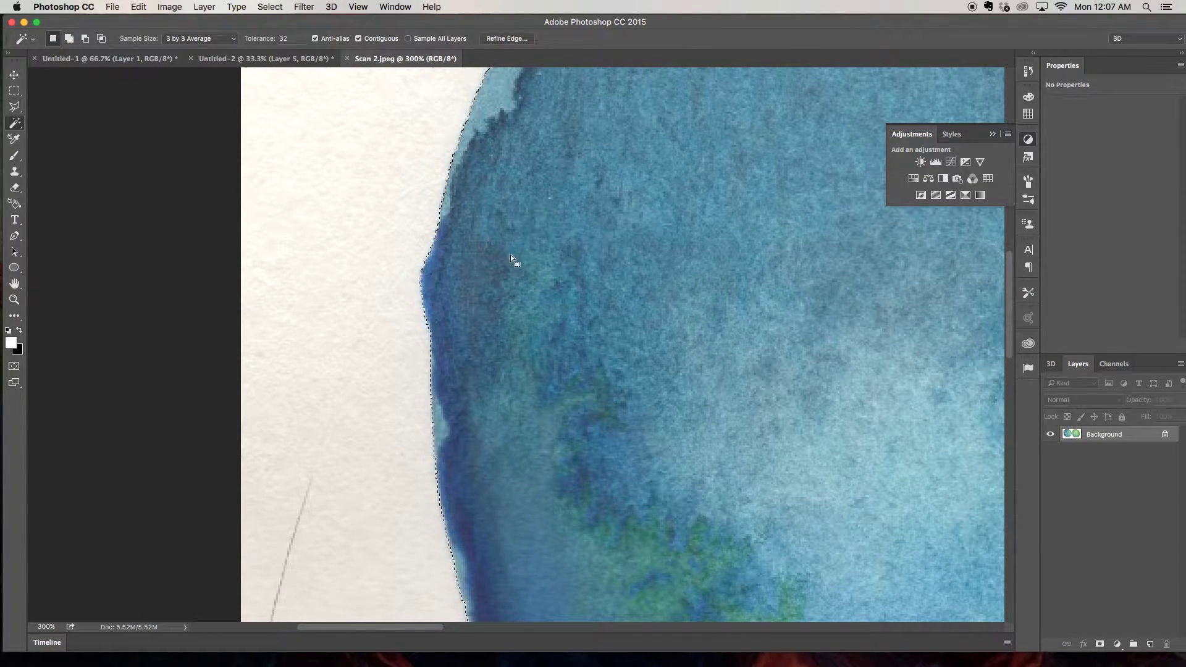
{"action": "left_click_drag", "start_coordinate": [556, 259], "coordinate": [556, 384]}
{"action": "left_click_drag", "start_coordinate": [590, 272], "coordinate": [510, 368]}
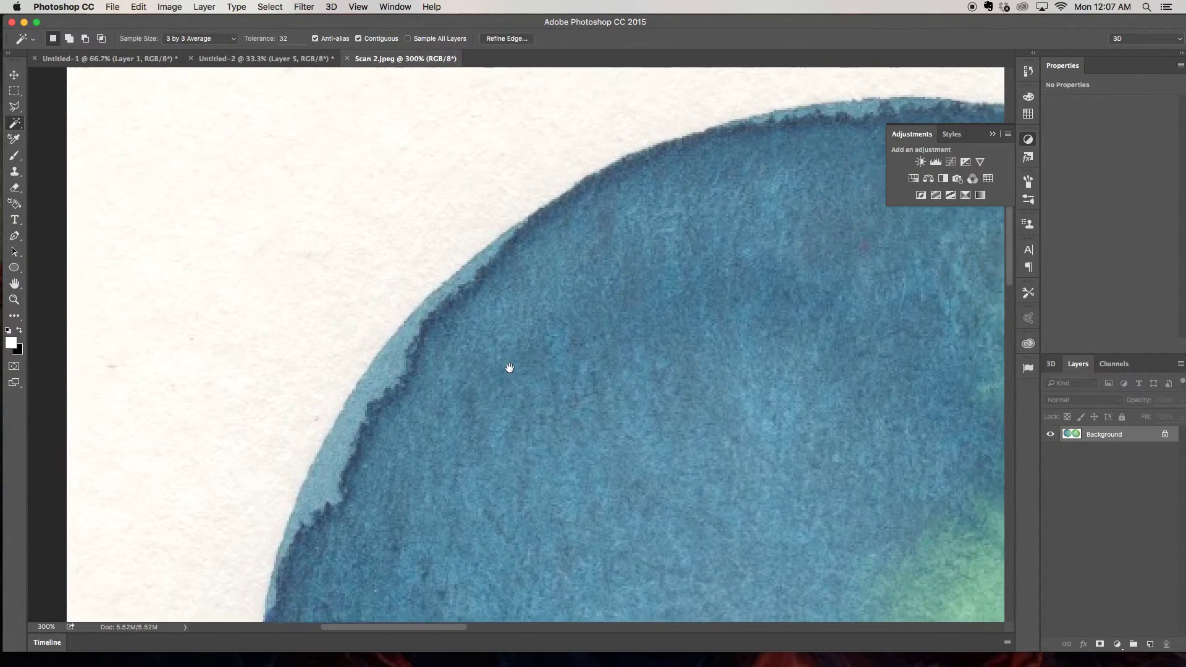
{"action": "mouse_move", "coordinate": [666, 255]}
{"action": "left_mouse_down"}
{"action": "mouse_move", "coordinate": [503, 323]}
{"action": "mouse_move", "coordinate": [658, 259]}
{"action": "left_mouse_up"}
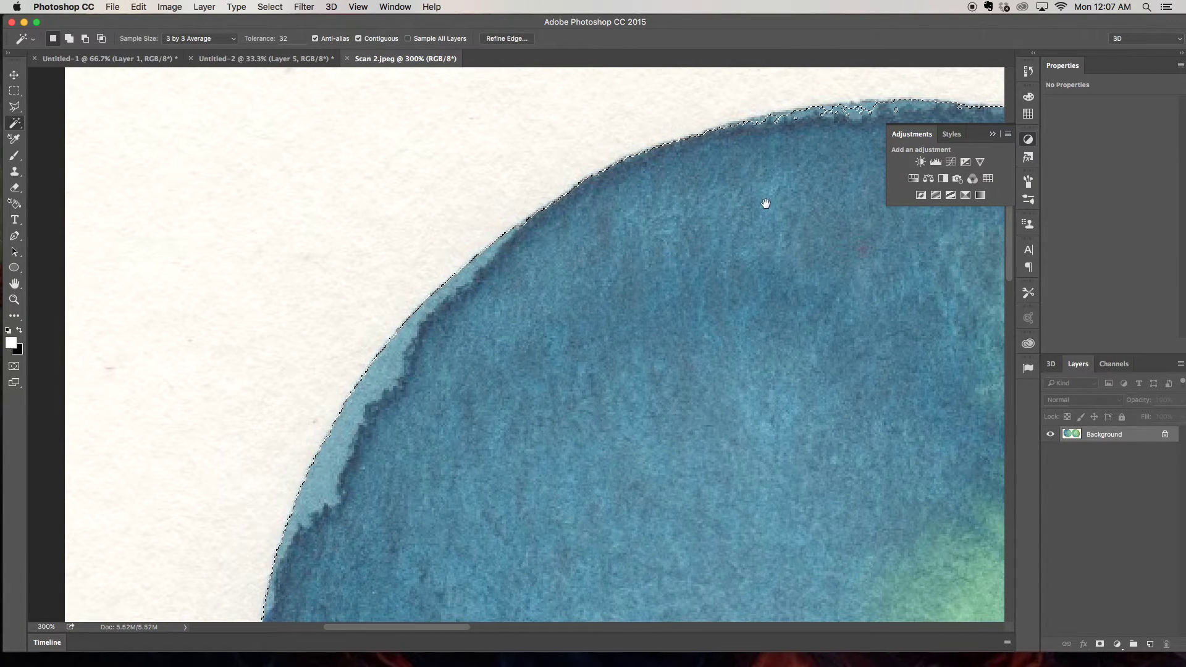
{"action": "left_click_drag", "start_coordinate": [766, 204], "coordinate": [564, 379]}
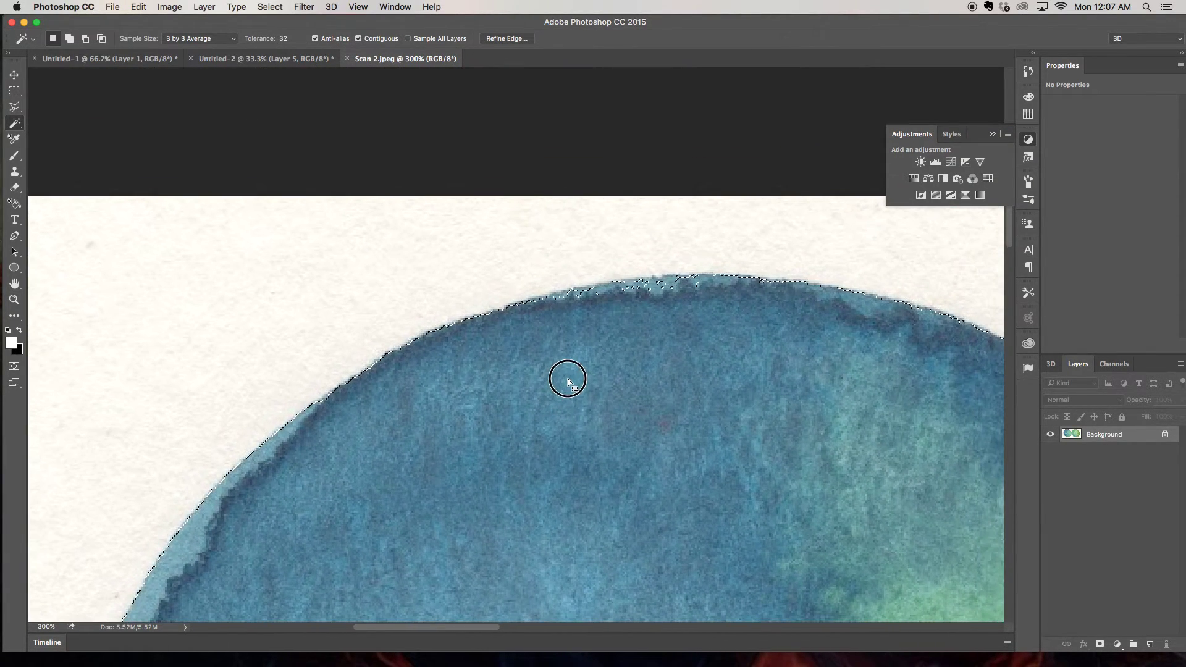
{"action": "left_click", "coordinate": [588, 304], "text": "shift"}
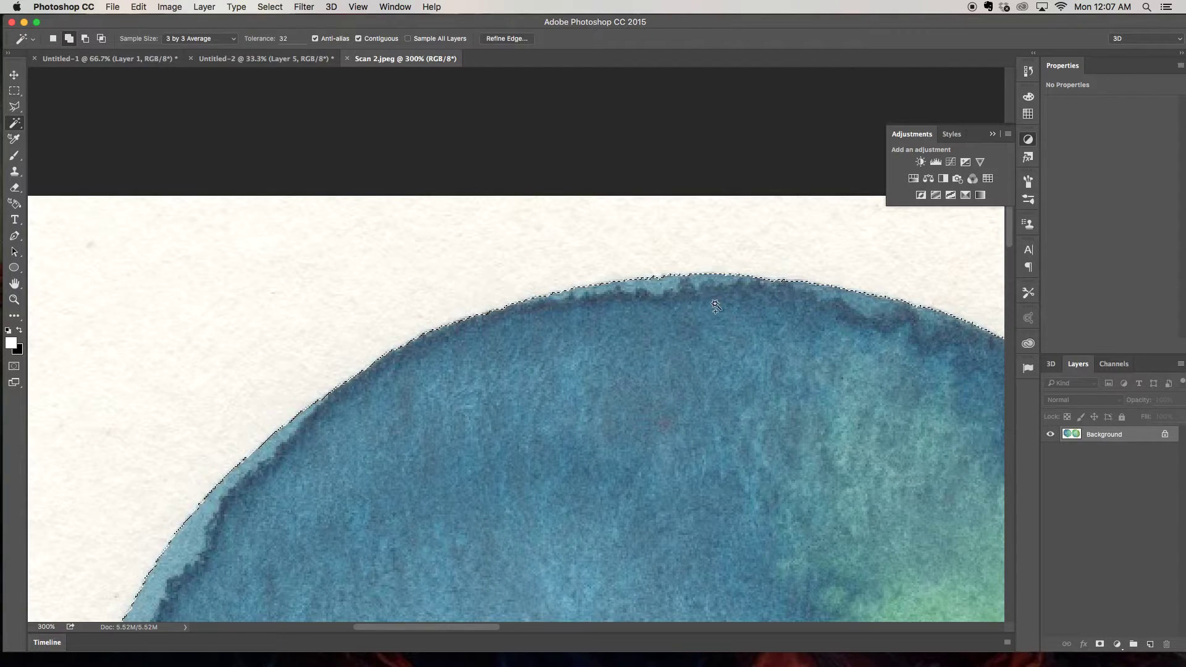
Work around to the circle's right edge and trim the pale fringe off the selection
{"action": "left_click_drag", "start_coordinate": [792, 331], "coordinate": [418, 279]}
{"action": "left_click", "coordinate": [378, 368]}
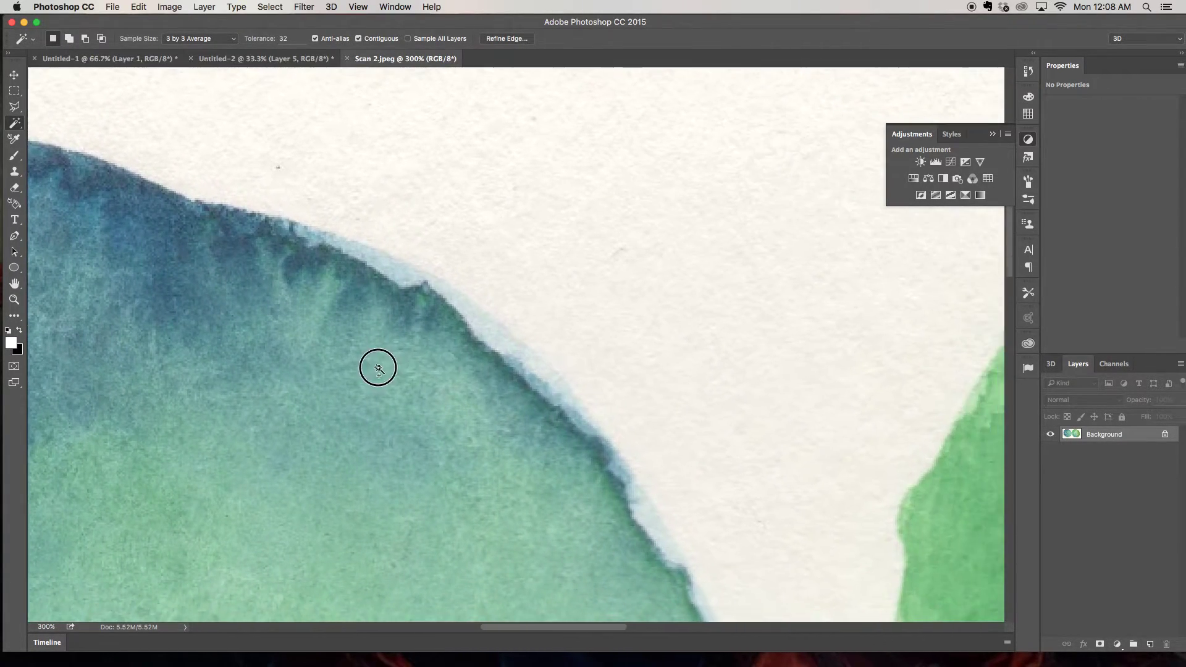
{"action": "left_click_drag", "start_coordinate": [379, 368], "coordinate": [467, 368]}
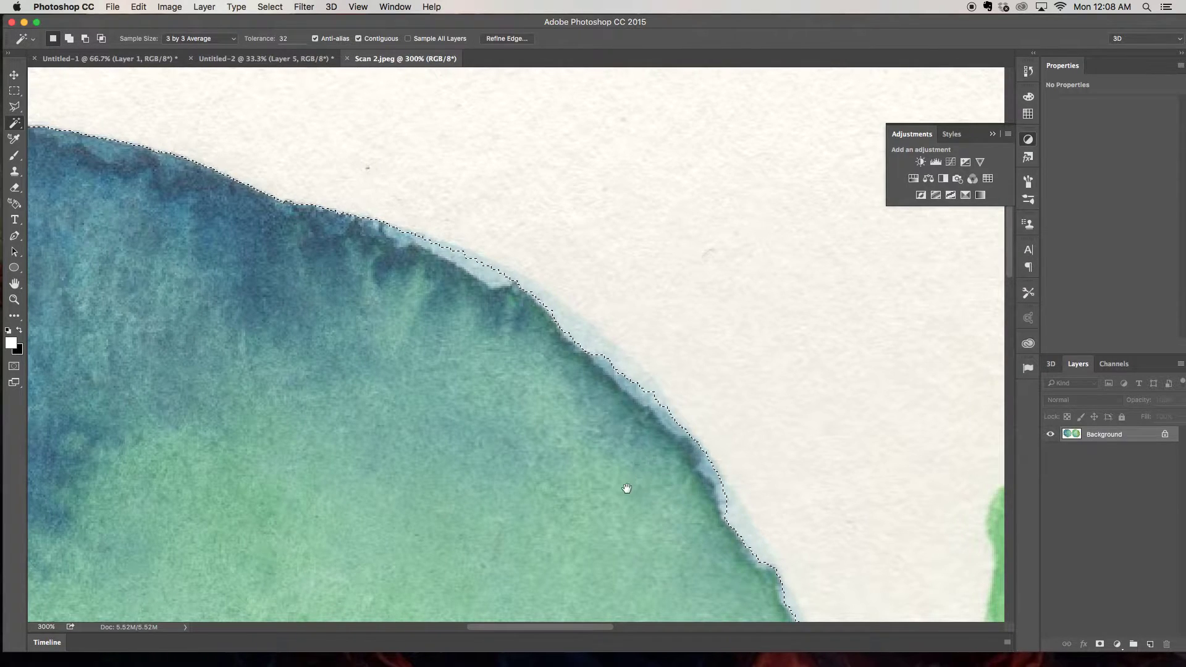
{"action": "left_click_drag", "start_coordinate": [626, 488], "coordinate": [588, 326]}
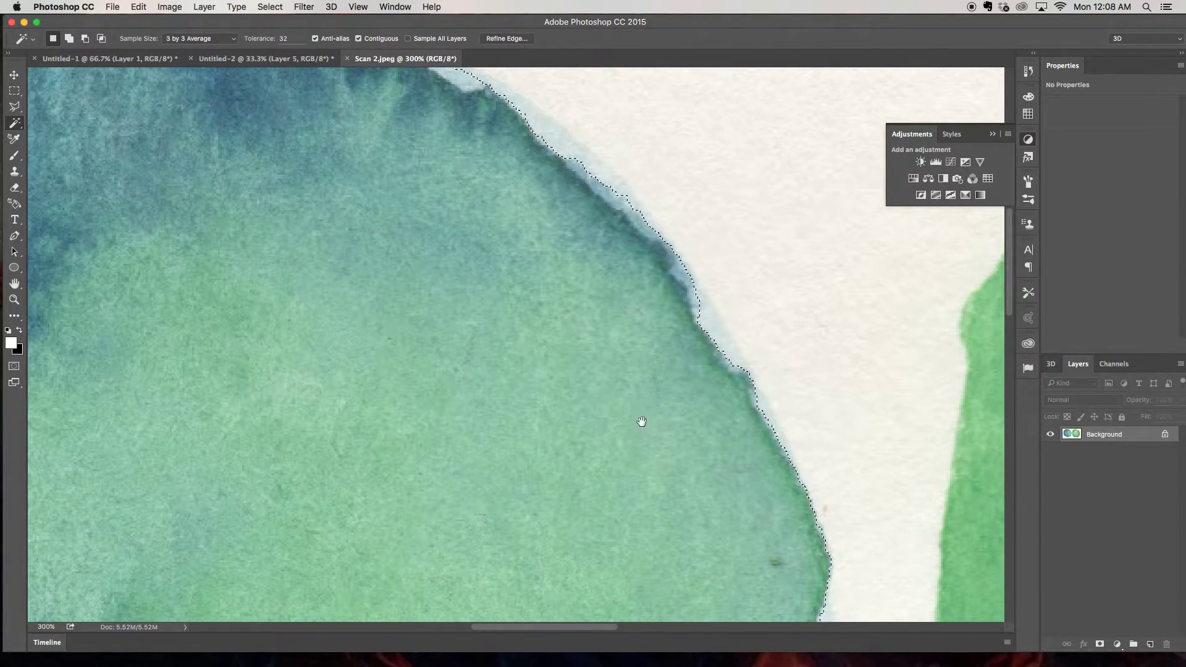
{"action": "left_click_drag", "start_coordinate": [642, 422], "coordinate": [622, 283]}
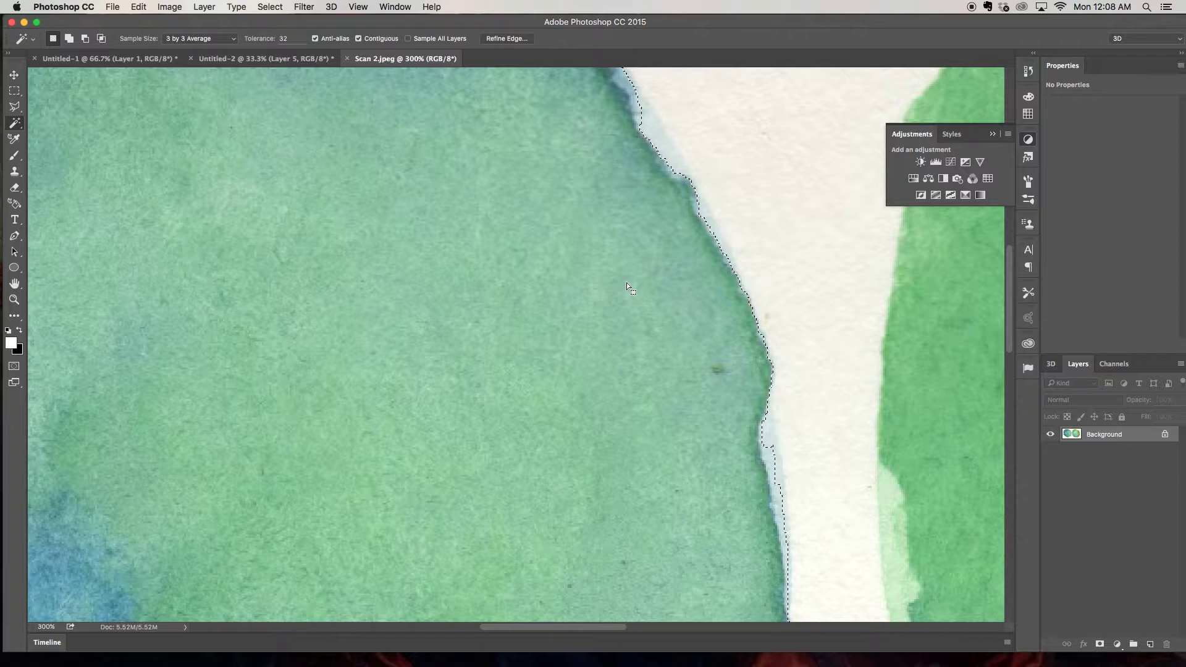
{"action": "key", "text": "shift"}
{"action": "left_click", "coordinate": [769, 457], "text": "alt"}
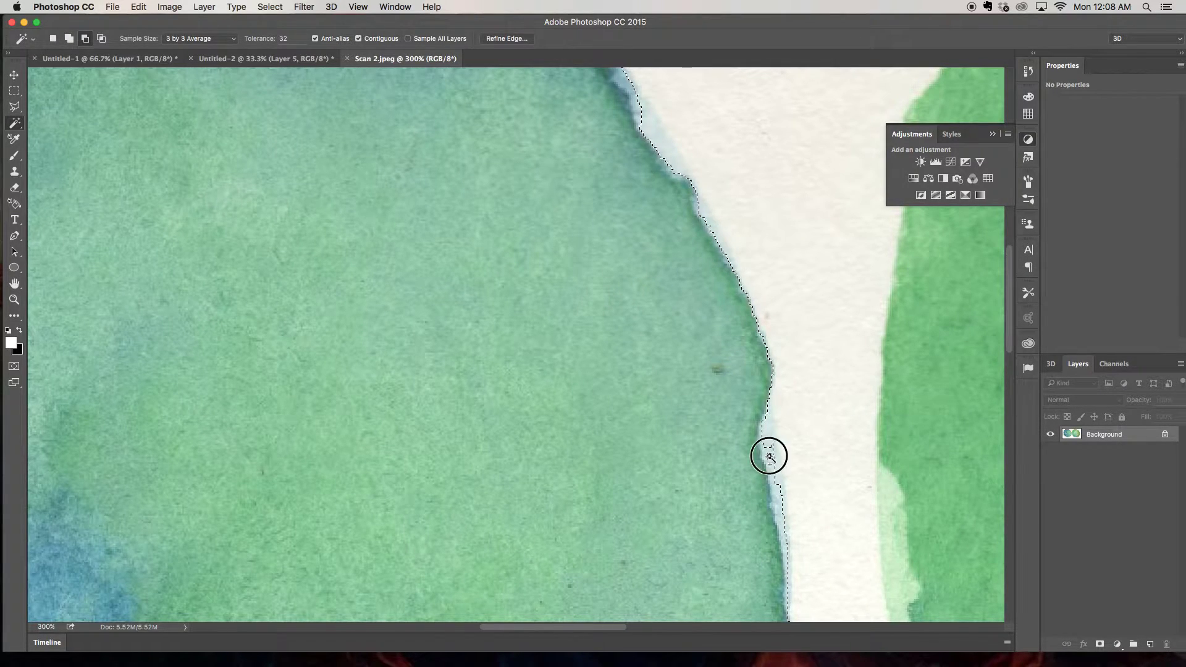
Follow the right edge and tighten the selection to the inner green edge
{"action": "left_click_drag", "start_coordinate": [659, 391], "coordinate": [747, 508]}
{"action": "left_click_drag", "start_coordinate": [686, 432], "coordinate": [755, 243]}
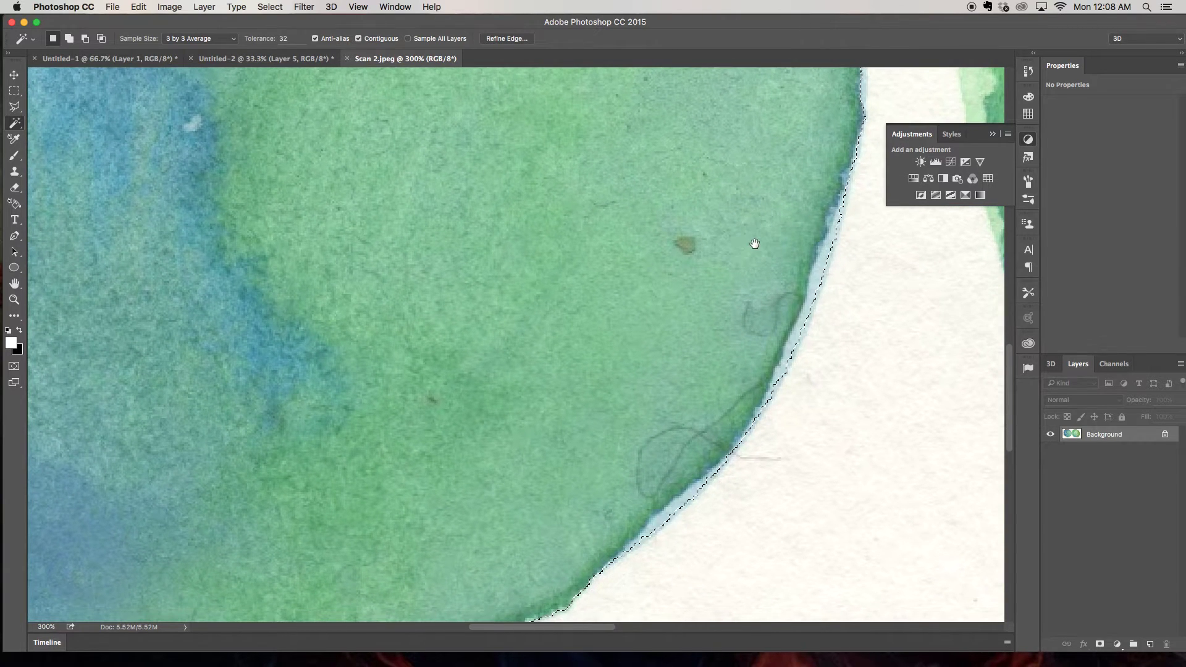
{"action": "left_click", "coordinate": [814, 288]}
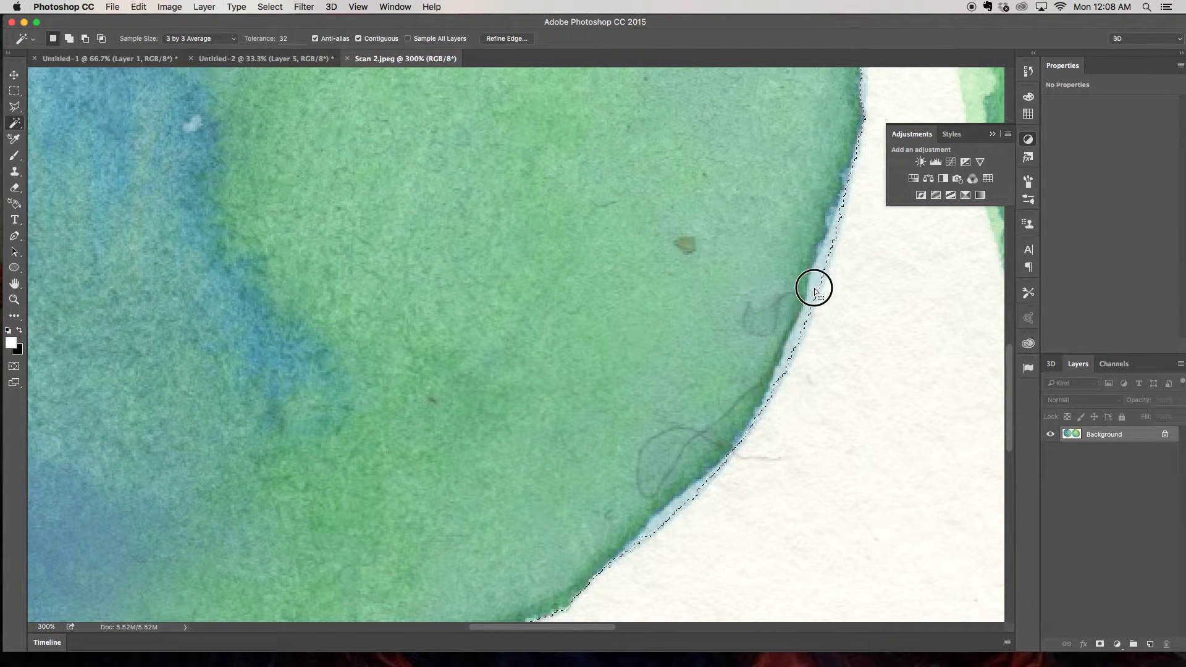
{"action": "left_click", "coordinate": [647, 312]}
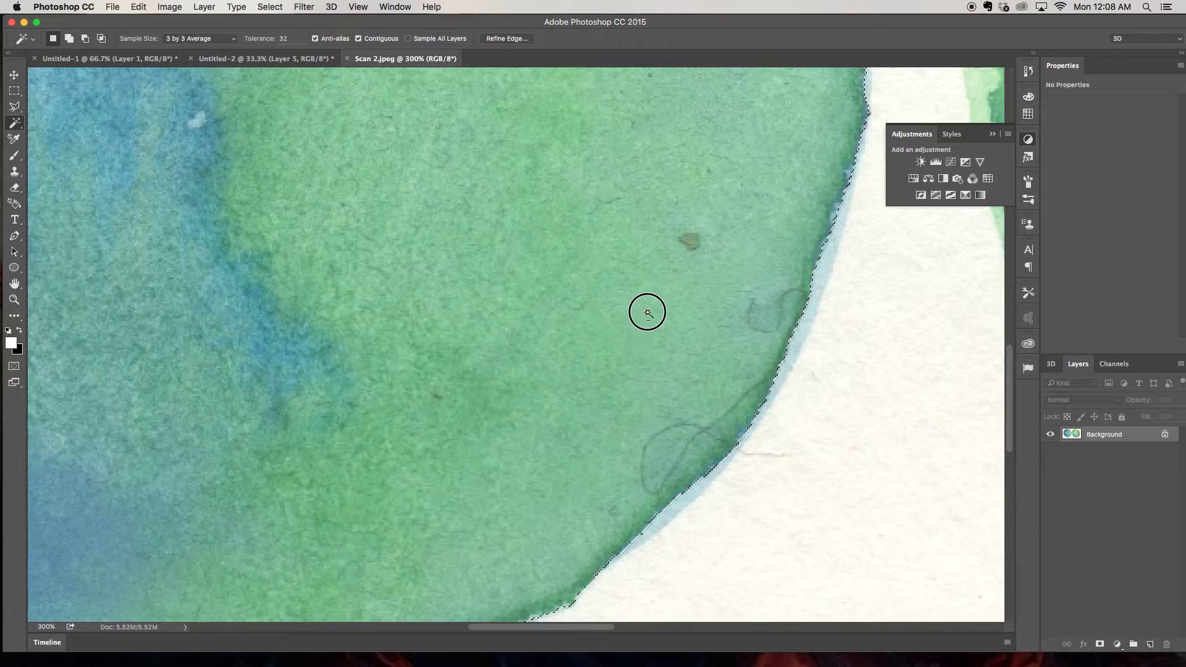
{"action": "left_click_drag", "start_coordinate": [648, 312], "coordinate": [824, 243]}
{"action": "left_click_drag", "start_coordinate": [715, 331], "coordinate": [861, 289]}
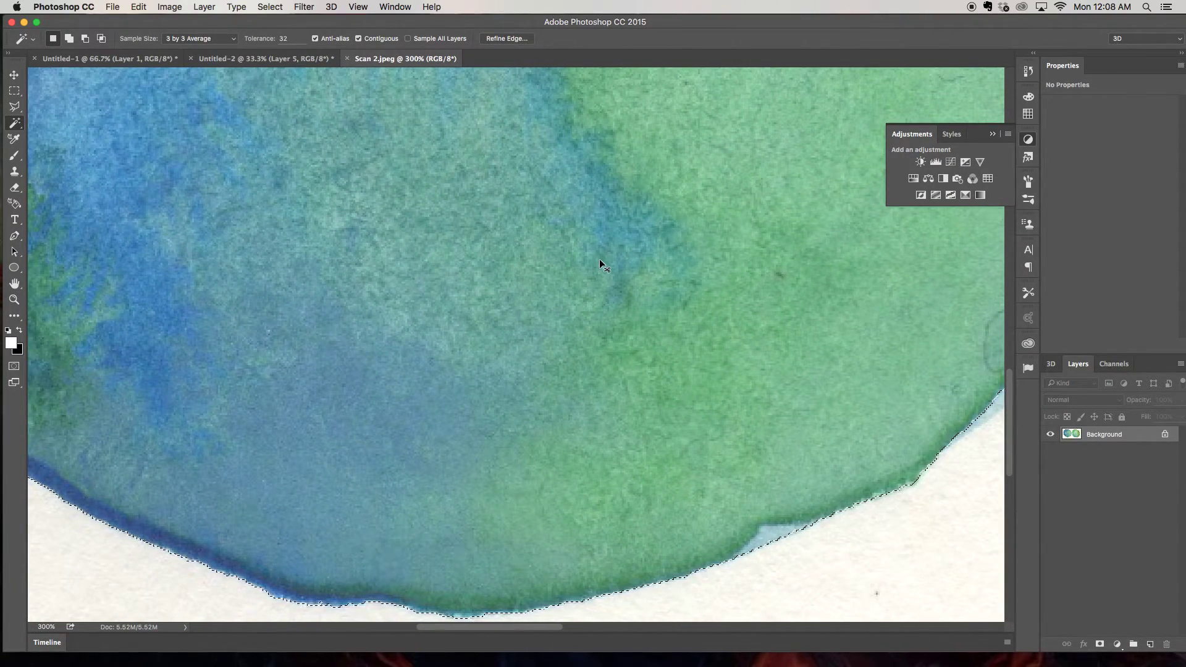
Zoom out to both circles and hide Layer 5's earlier blue circle in Untitled-2
{"action": "key", "text": "super+minus"}
{"action": "key", "text": "super+minus"}
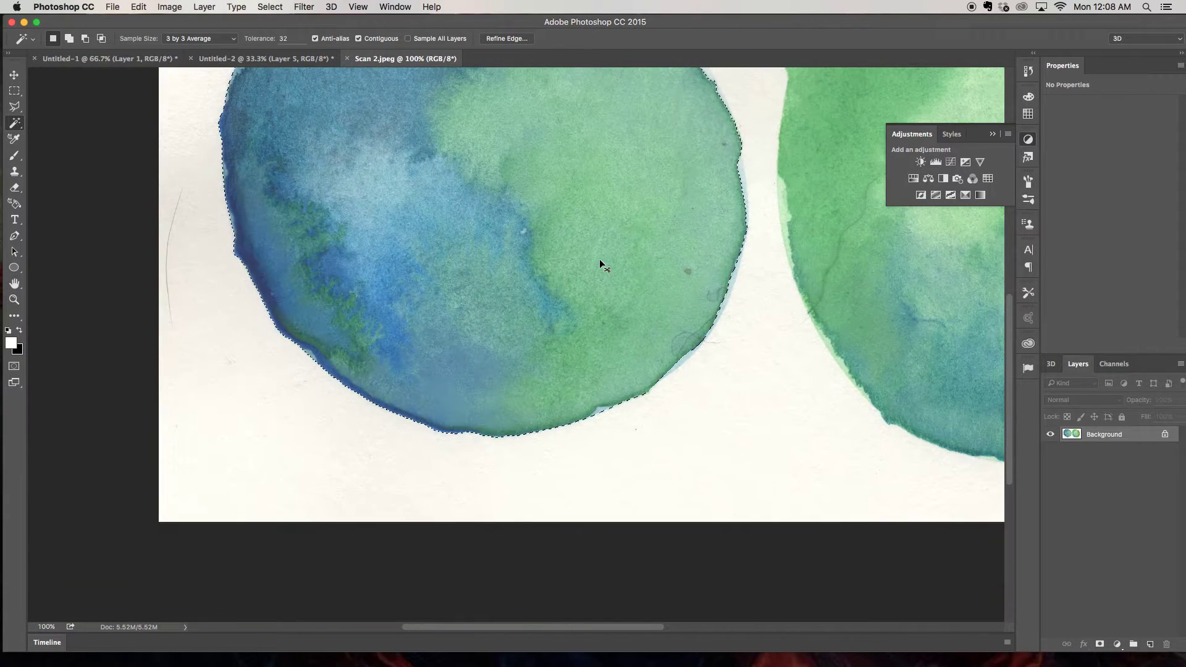
{"action": "key", "text": "super+minus"}
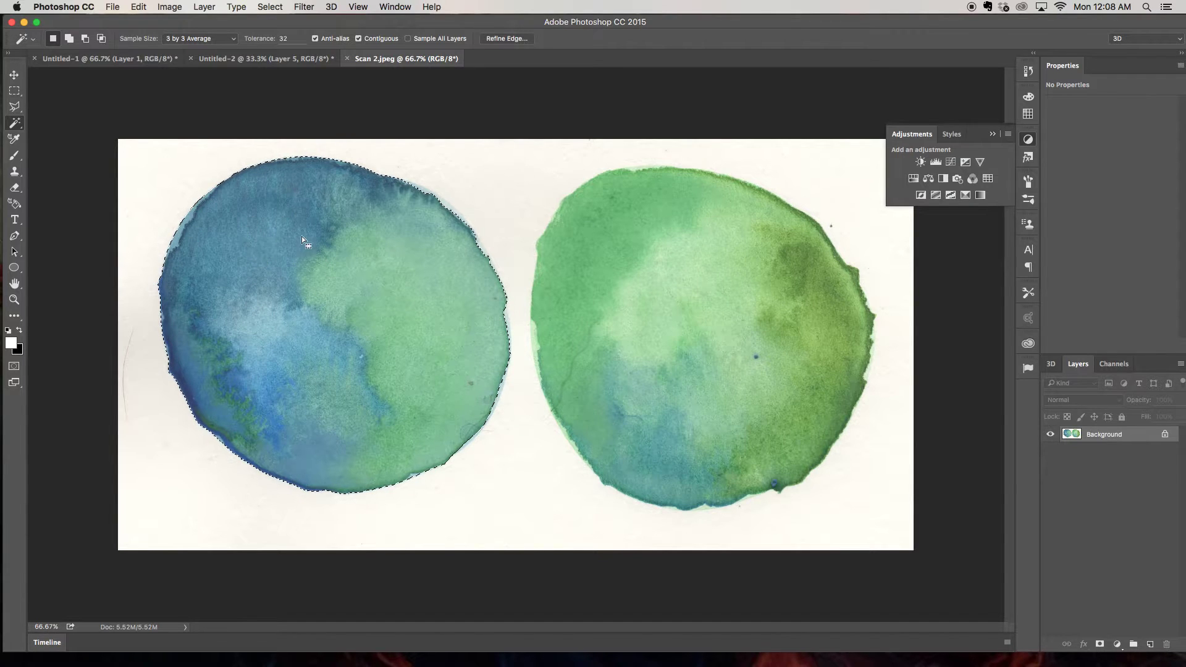
{"action": "left_click", "coordinate": [260, 58]}
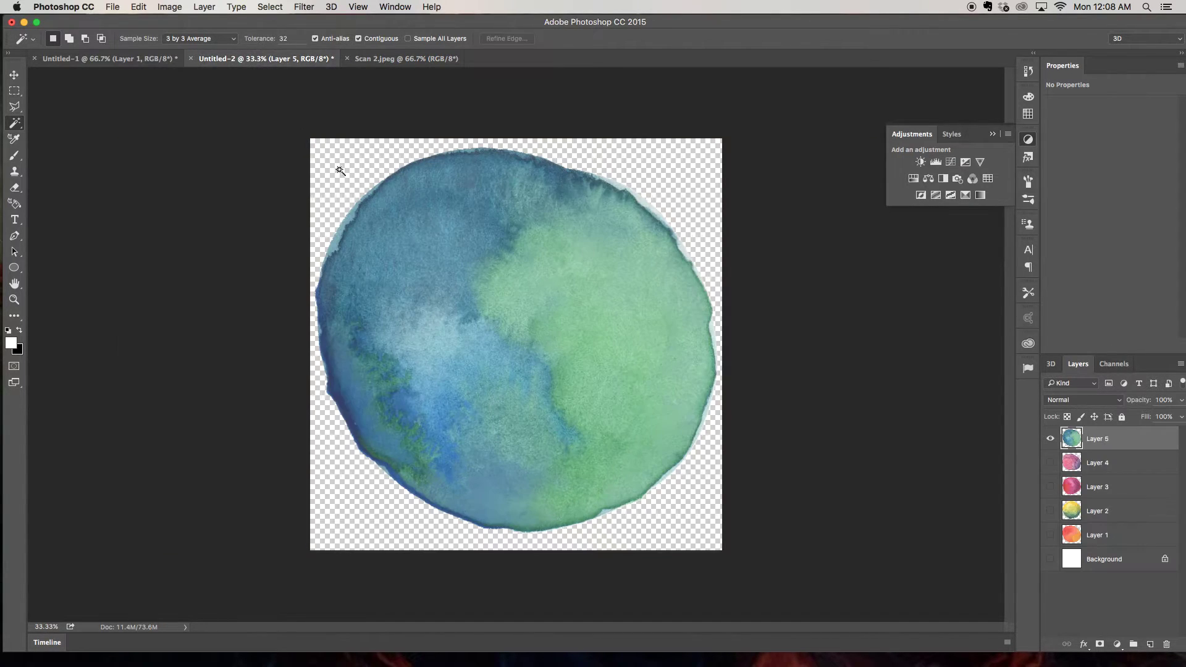
{"action": "left_click", "coordinate": [1051, 439]}
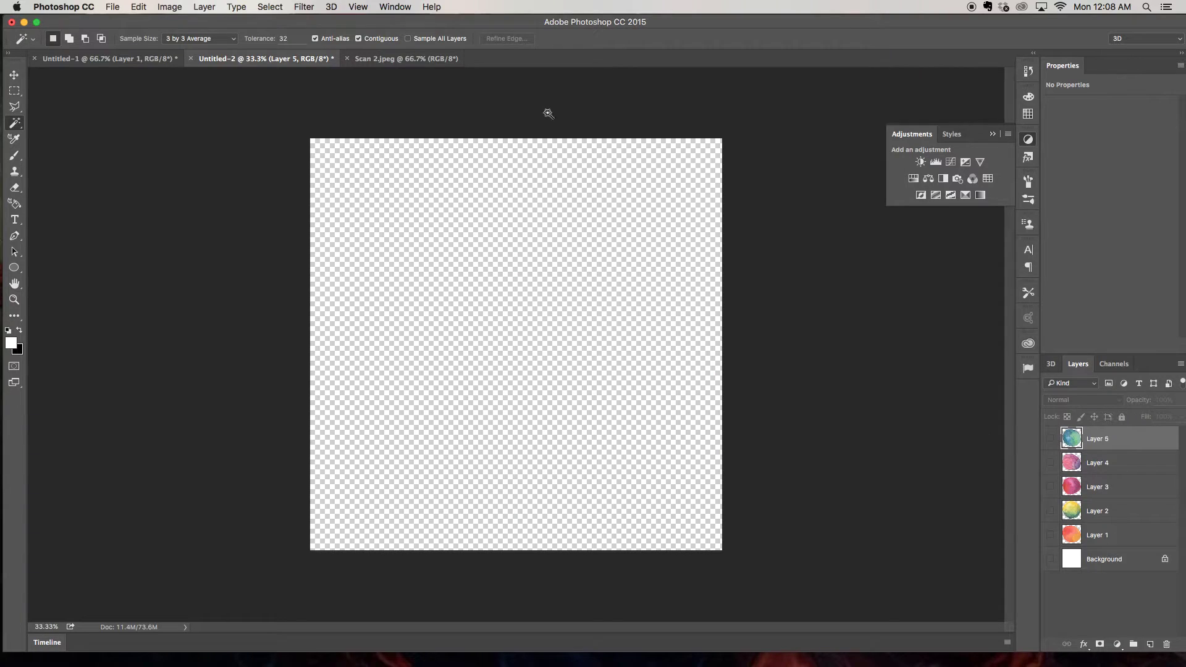
Move the selected circle from Scan 2.jpeg into Untitled-2 as Layer 6 and begin Free Transform
{"action": "left_click", "coordinate": [382, 59]}
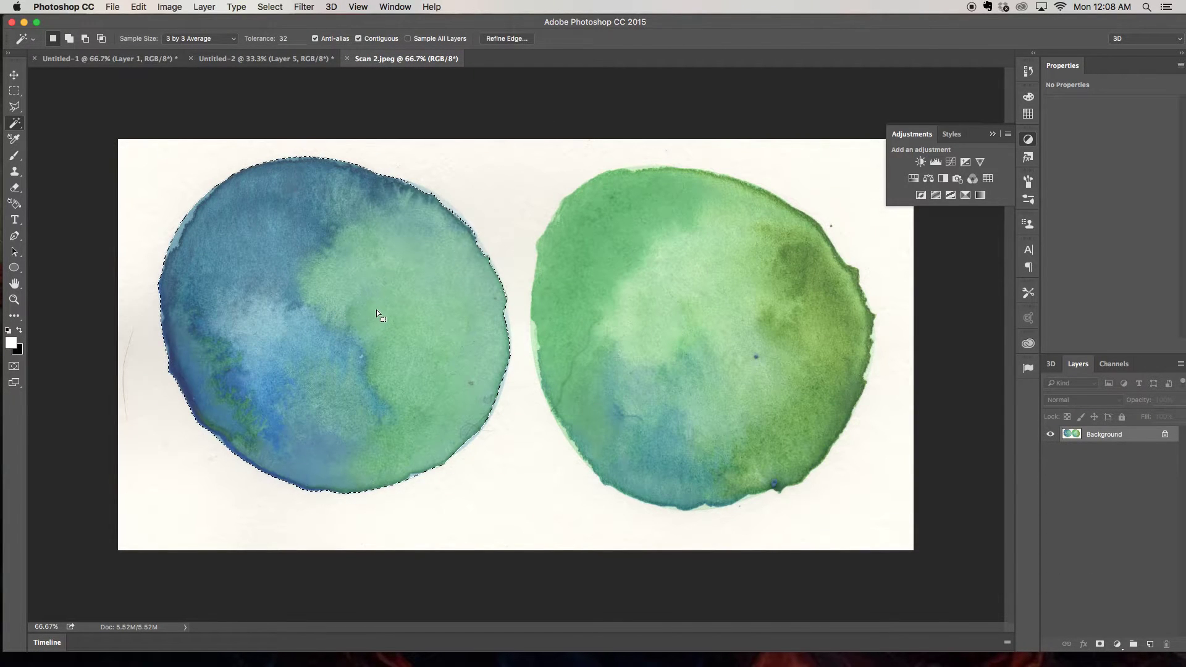
{"action": "key", "text": "v"}
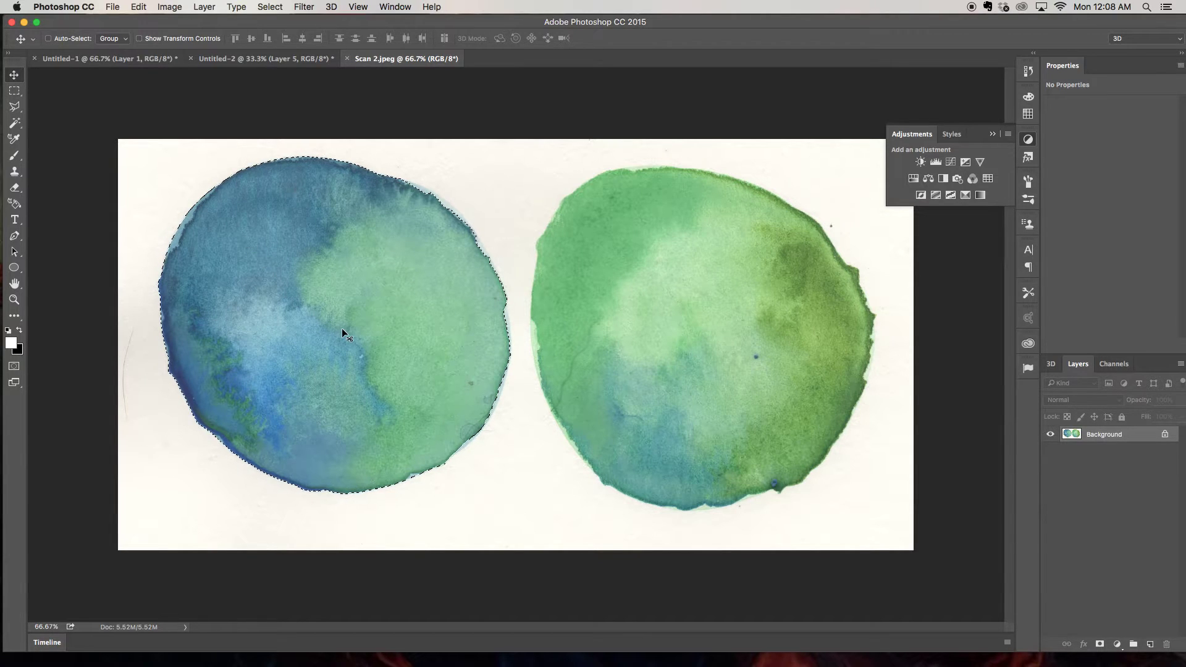
{"action": "left_click_drag", "start_coordinate": [354, 352], "coordinate": [530, 331]}
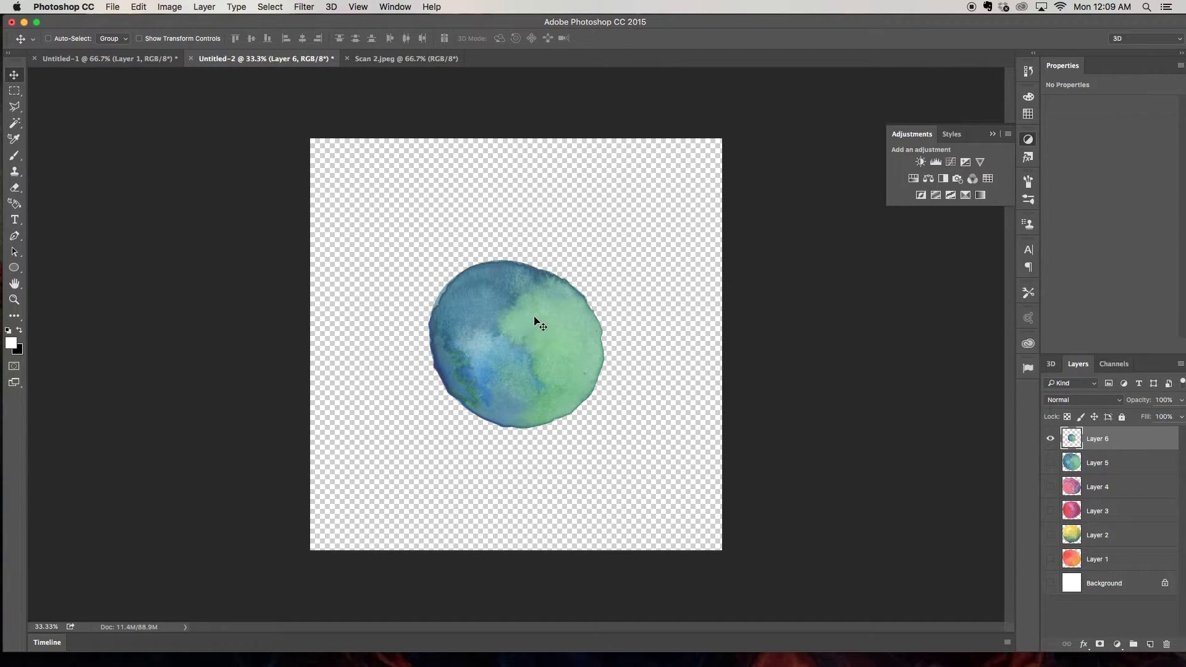
{"action": "key", "text": "super+t"}
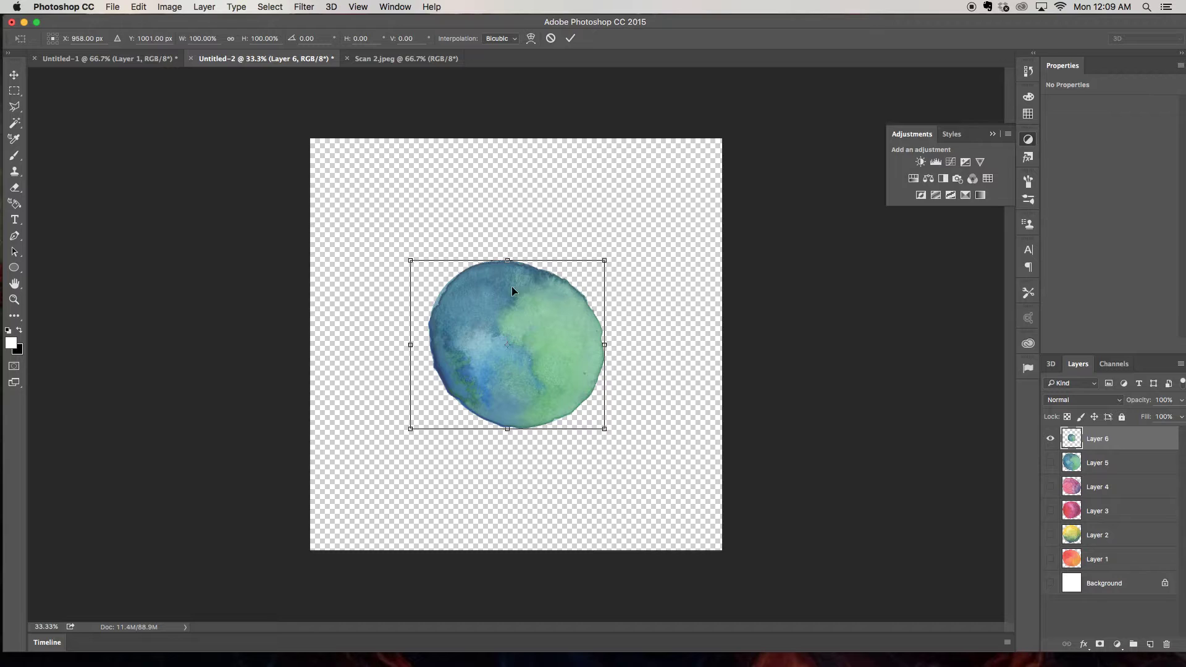
Enlarge the circle from its top-left and bottom-right corners, shifting it slightly left
{"action": "left_click_drag", "start_coordinate": [411, 260], "coordinate": [315, 143]}
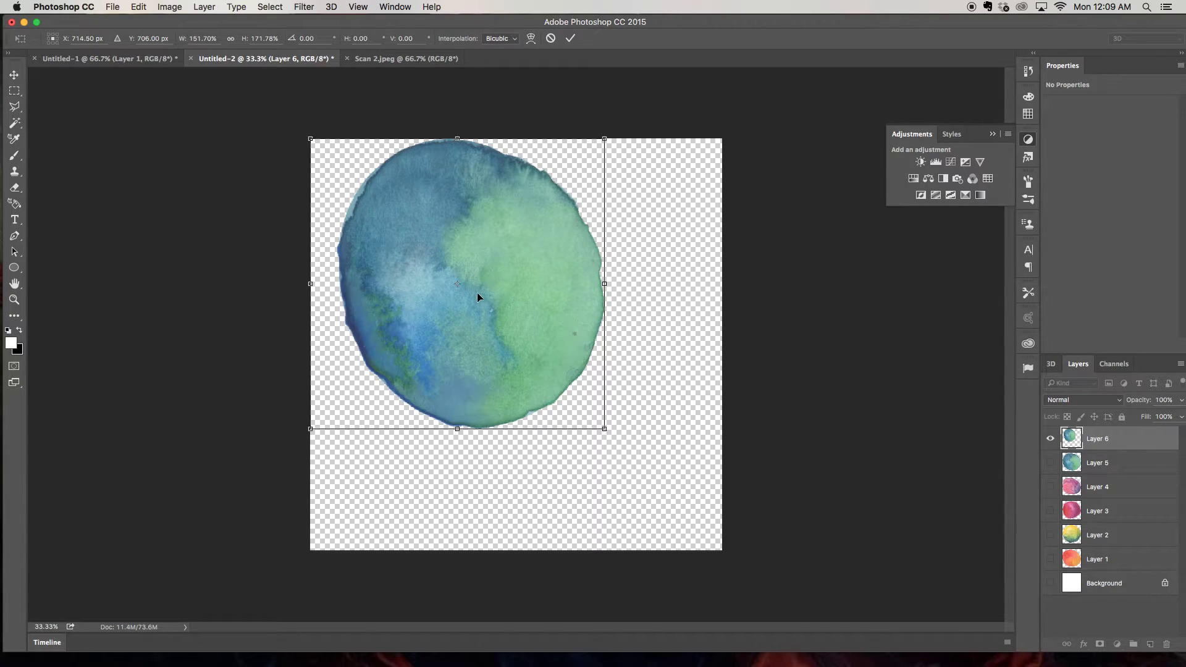
{"action": "key", "text": "super+z"}
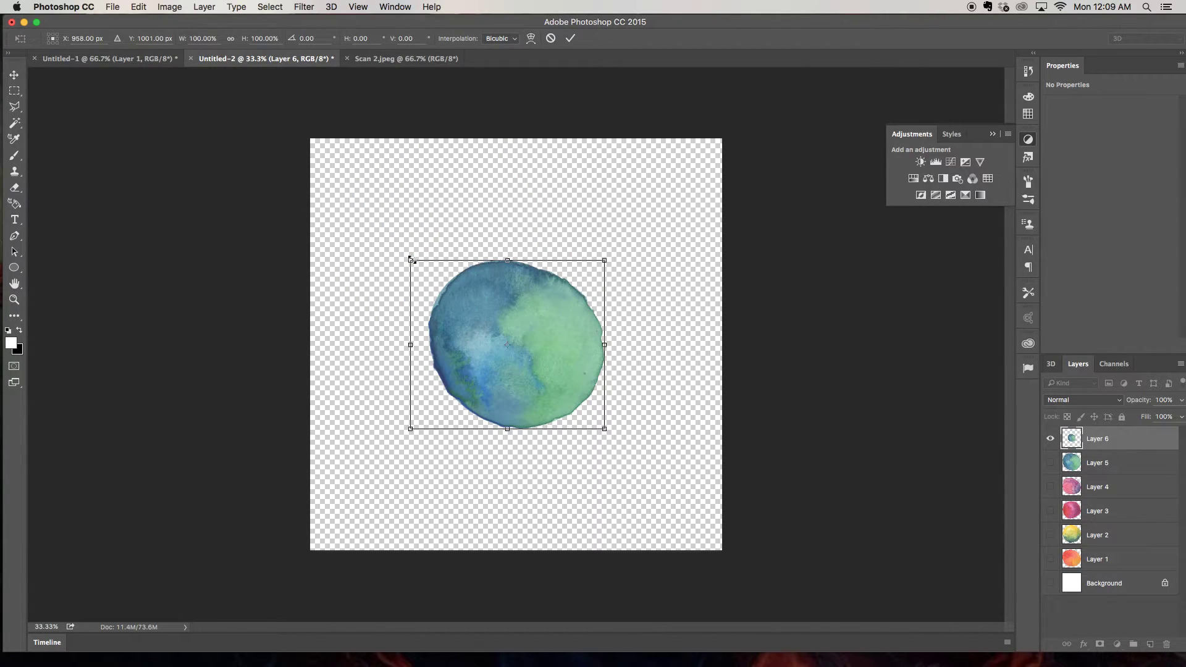
{"action": "left_click_drag", "start_coordinate": [411, 260], "coordinate": [316, 168]}
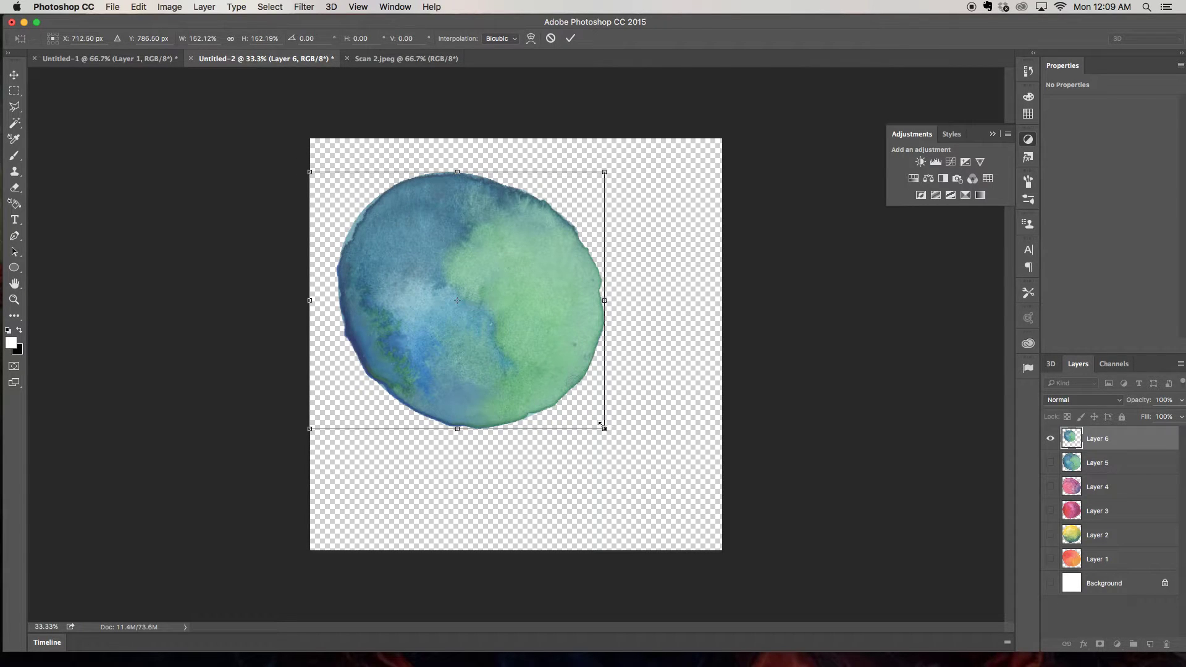
{"action": "left_click_drag", "start_coordinate": [600, 424], "coordinate": [698, 553]}
{"action": "left_click_drag", "start_coordinate": [544, 343], "coordinate": [538, 354]}
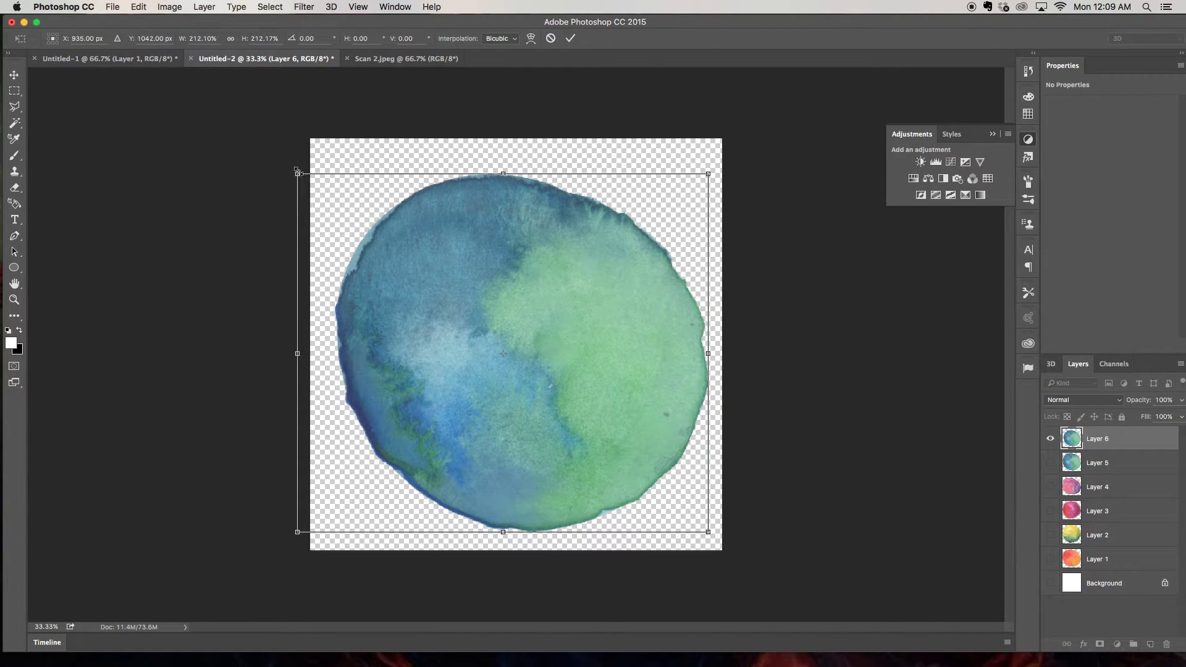
Fine-tune the scale to about 232%, centre the circle, and commit the transform
{"action": "left_click_drag", "start_coordinate": [297, 173], "coordinate": [270, 149]}
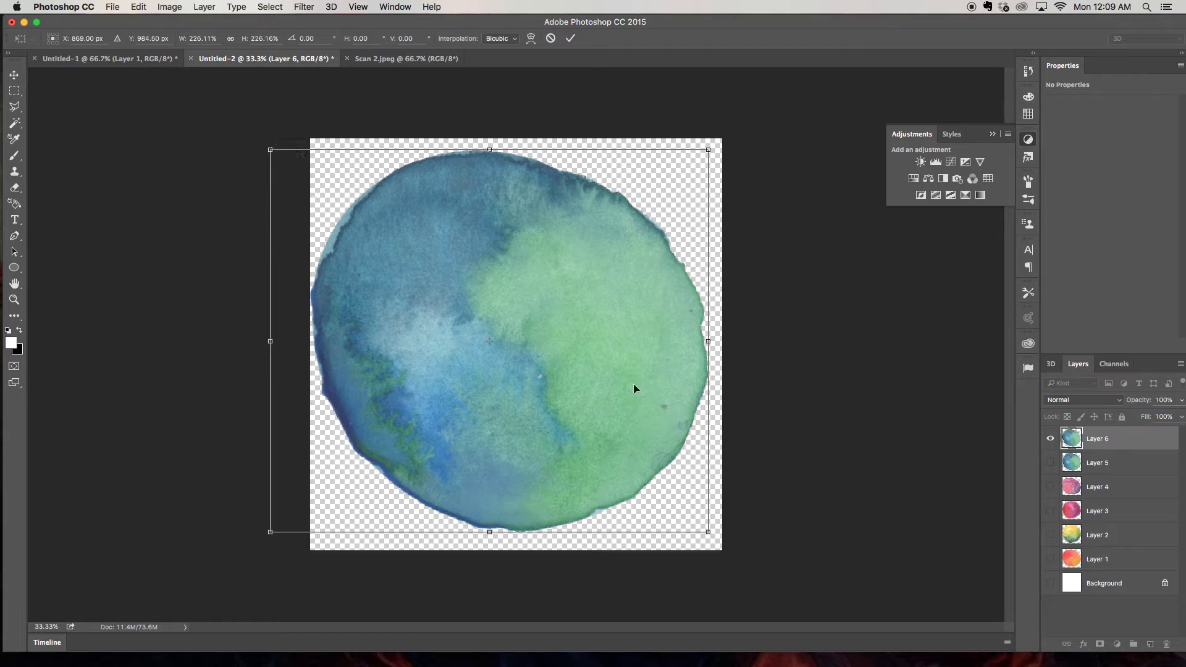
{"action": "left_click_drag", "start_coordinate": [708, 531], "coordinate": [721, 543]}
{"action": "left_click", "coordinate": [628, 415]}
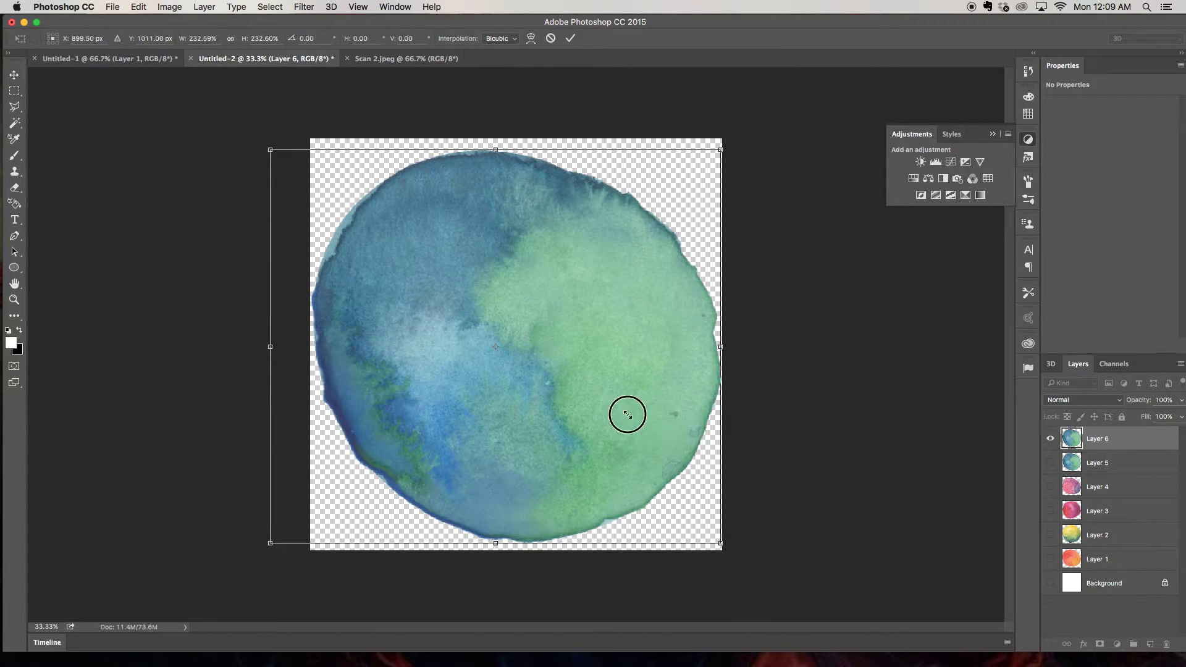
{"action": "left_click_drag", "start_coordinate": [627, 415], "coordinate": [629, 413]}
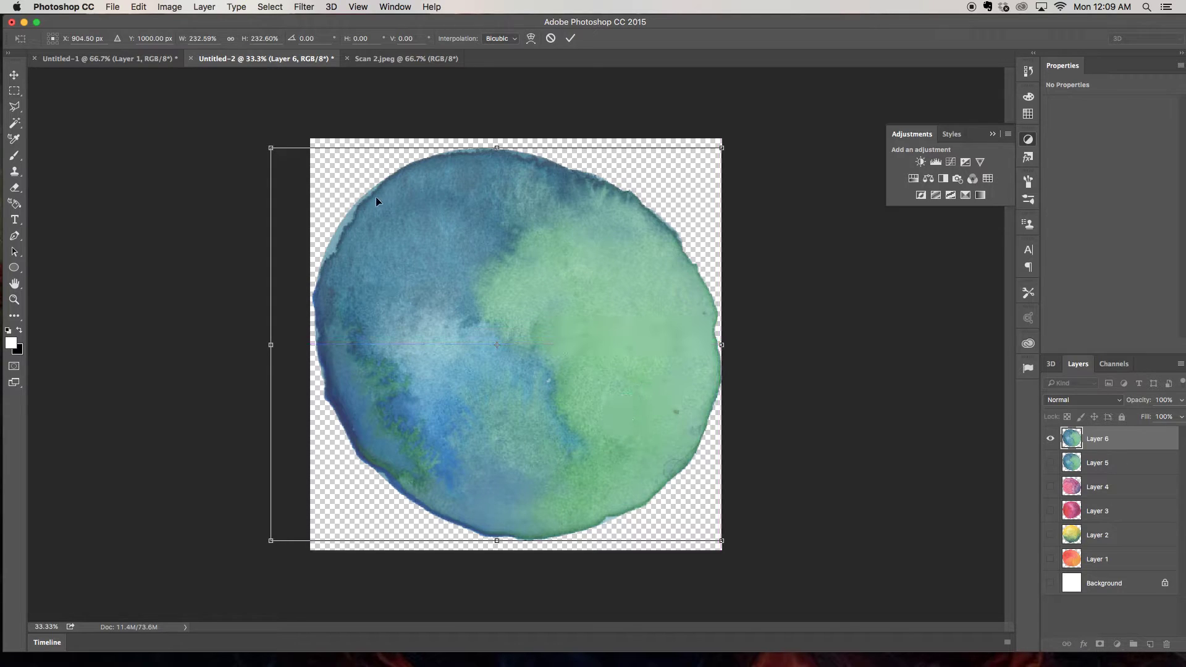
{"action": "left_click_drag", "start_coordinate": [273, 144], "coordinate": [270, 144]}
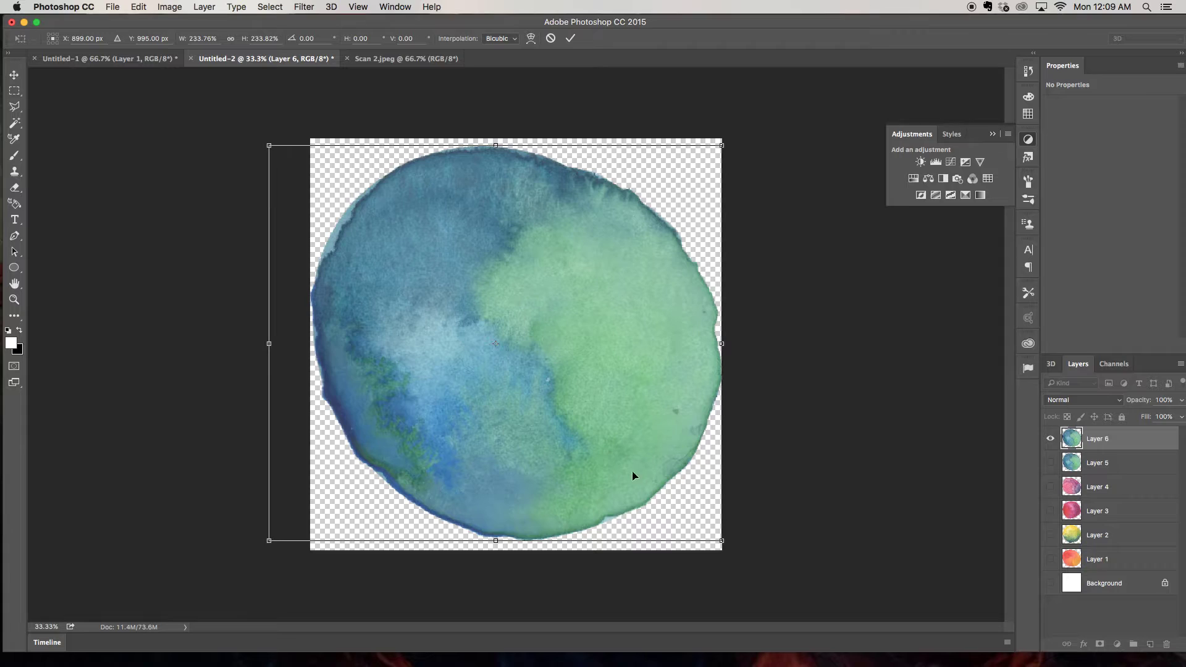
{"action": "left_click_drag", "start_coordinate": [722, 542], "coordinate": [717, 539]}
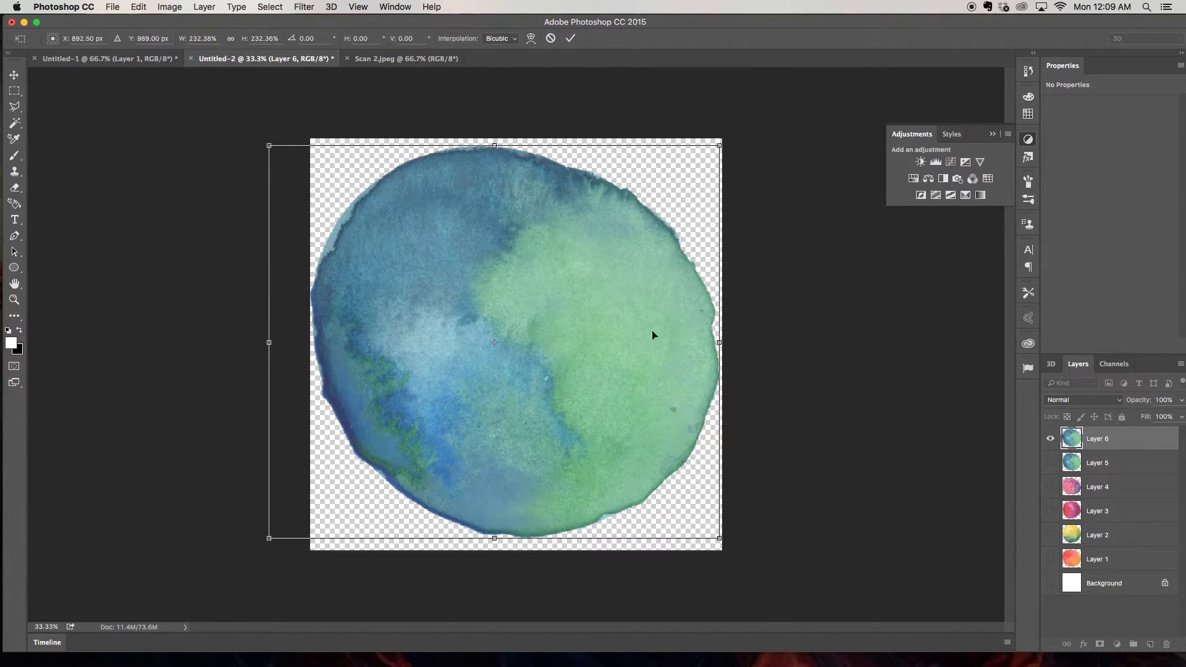
{"action": "left_click", "coordinate": [571, 39]}
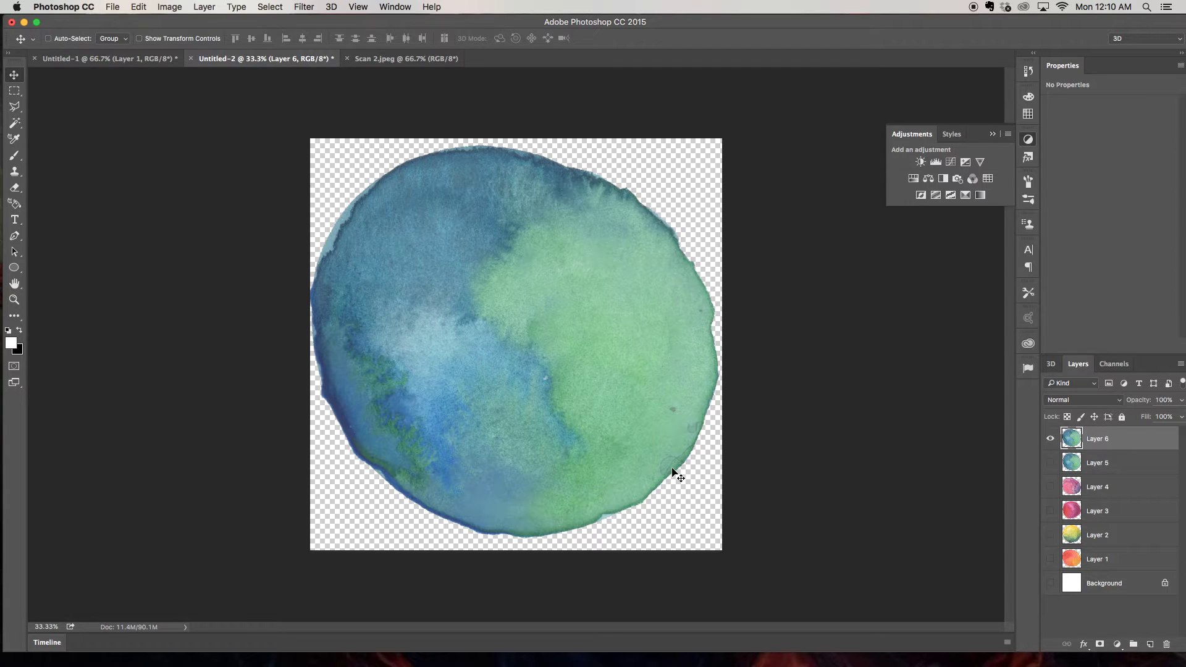
Zoom to 100% and pan to the stained, cracked lower-right edge of the circle
{"action": "key", "text": "super+equal"}
{"action": "key", "text": "super+equal"}
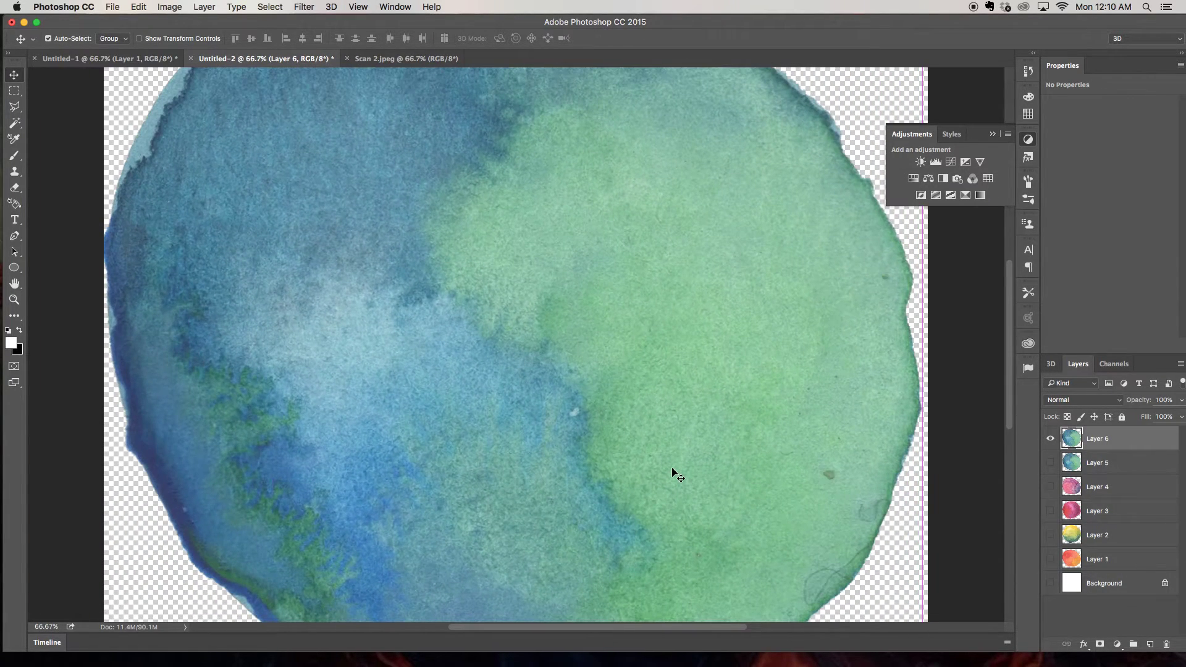
{"action": "key", "text": "super+equal"}
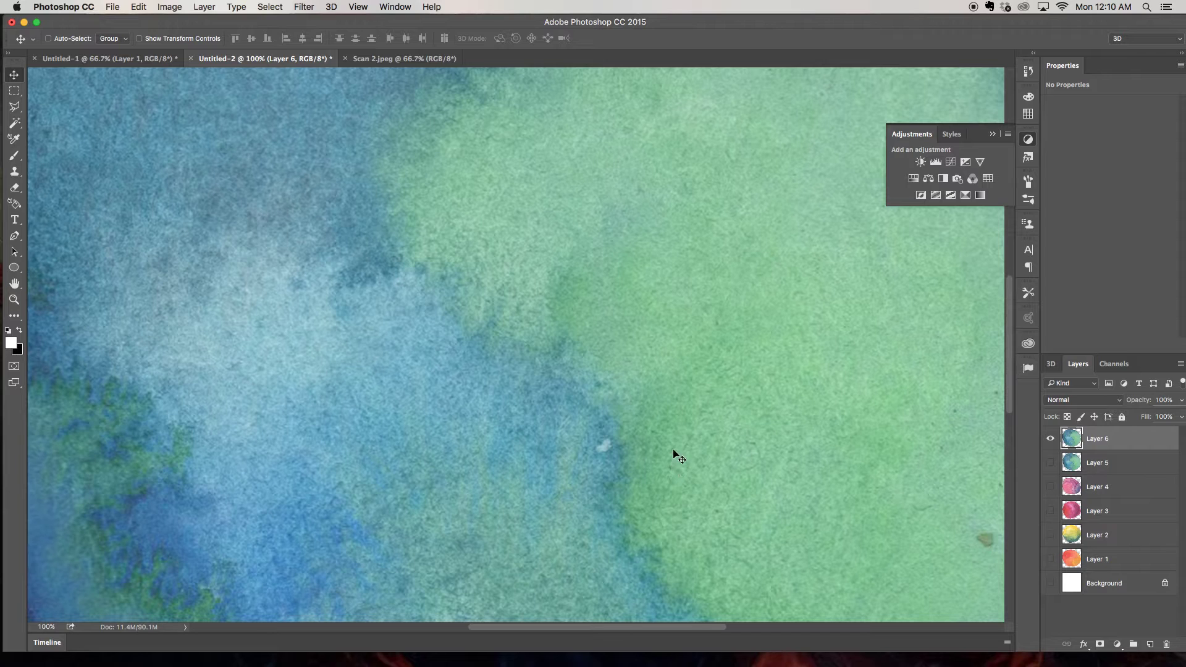
{"action": "left_click_drag", "start_coordinate": [770, 476], "coordinate": [464, 222]}
{"action": "left_click_drag", "start_coordinate": [498, 292], "coordinate": [480, 371]}
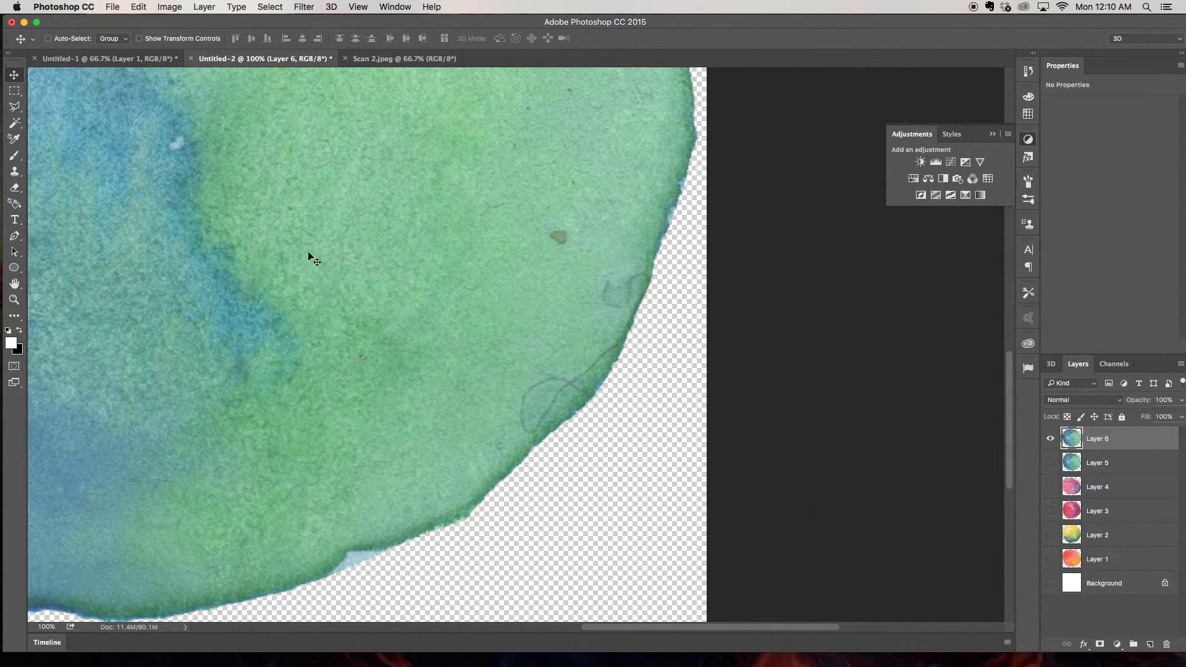
With Clone Stamp, sample clean green texture and cover the dark crack line and edge stain
{"action": "left_click", "coordinate": [15, 171]}
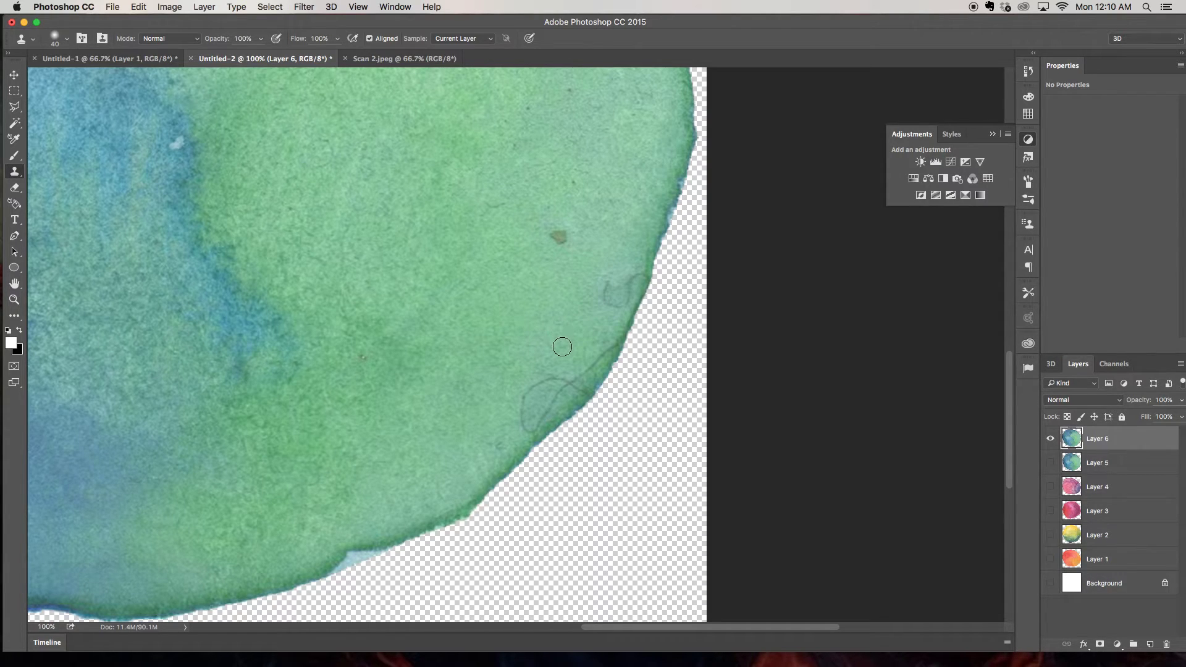
{"action": "left_click", "coordinate": [511, 411], "text": "alt"}
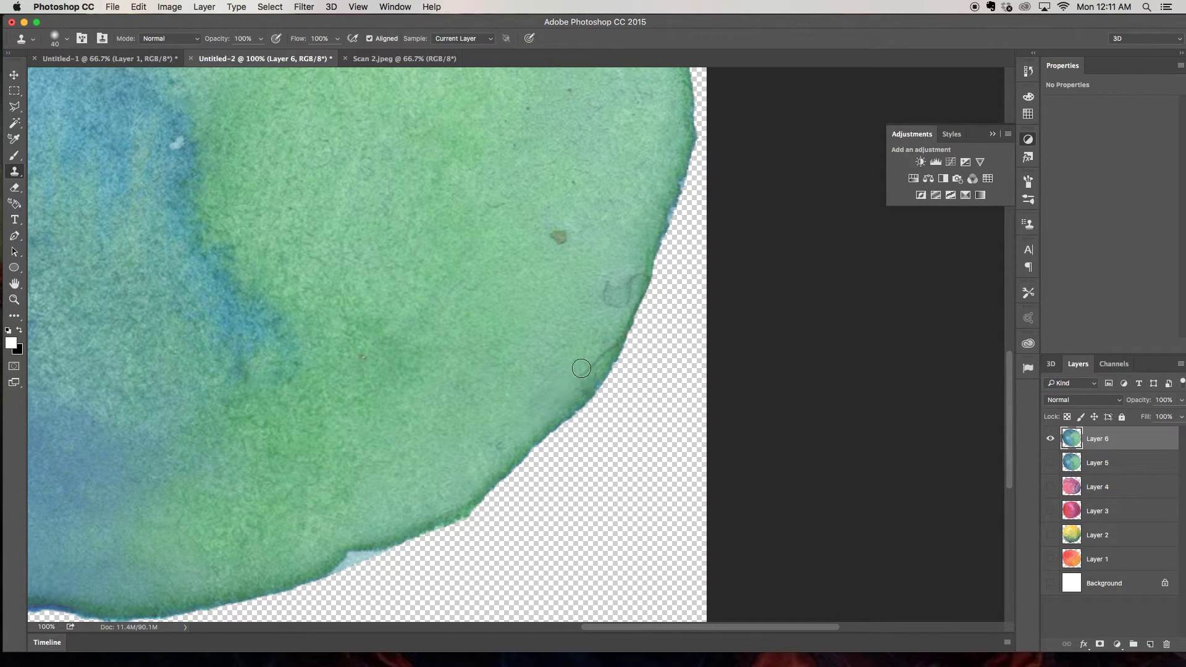
{"action": "left_click_drag", "start_coordinate": [581, 369], "coordinate": [600, 349]}
{"action": "left_click", "coordinate": [579, 348], "text": "alt"}
{"action": "mouse_move", "coordinate": [593, 326]}
{"action": "left_mouse_down"}
{"action": "mouse_move", "coordinate": [599, 291]}
{"action": "mouse_move", "coordinate": [627, 283]}
{"action": "mouse_move", "coordinate": [629, 270]}
{"action": "mouse_move", "coordinate": [634, 280]}
{"action": "left_mouse_up"}
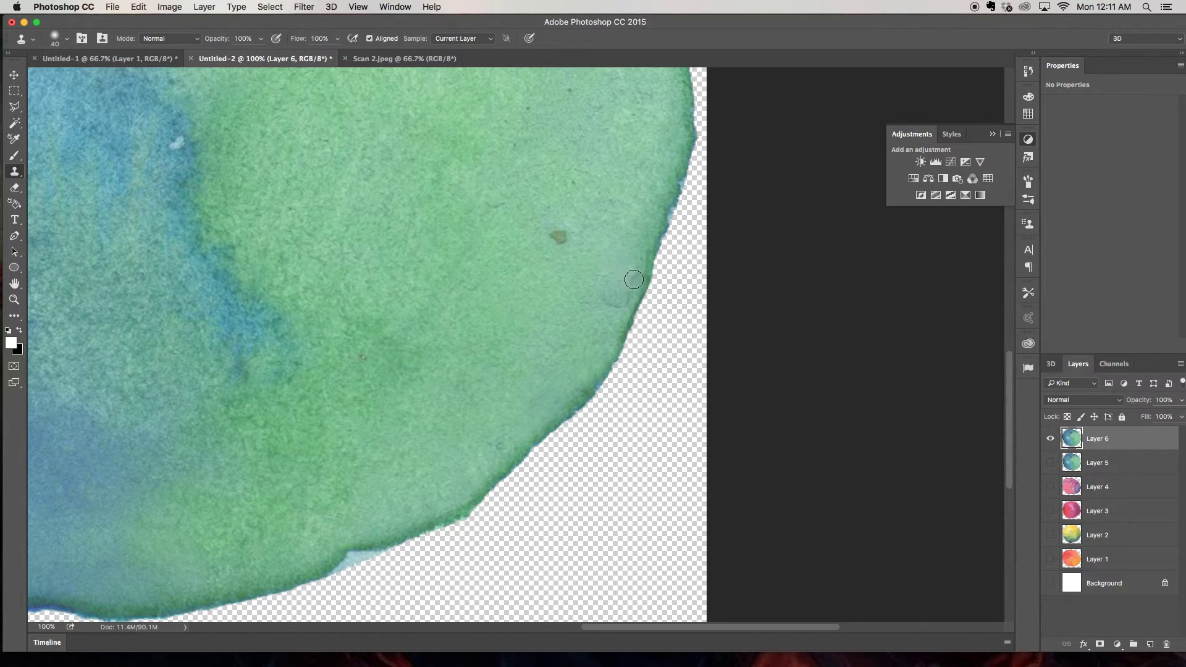
Resample and clone over the remaining edge blemishes and small dark spot, redoing one stroke
{"action": "left_click", "coordinate": [612, 311], "text": "alt"}
{"action": "left_click_drag", "start_coordinate": [606, 299], "coordinate": [618, 310]}
{"action": "left_click", "coordinate": [553, 241]}
{"action": "key", "text": "super+z"}
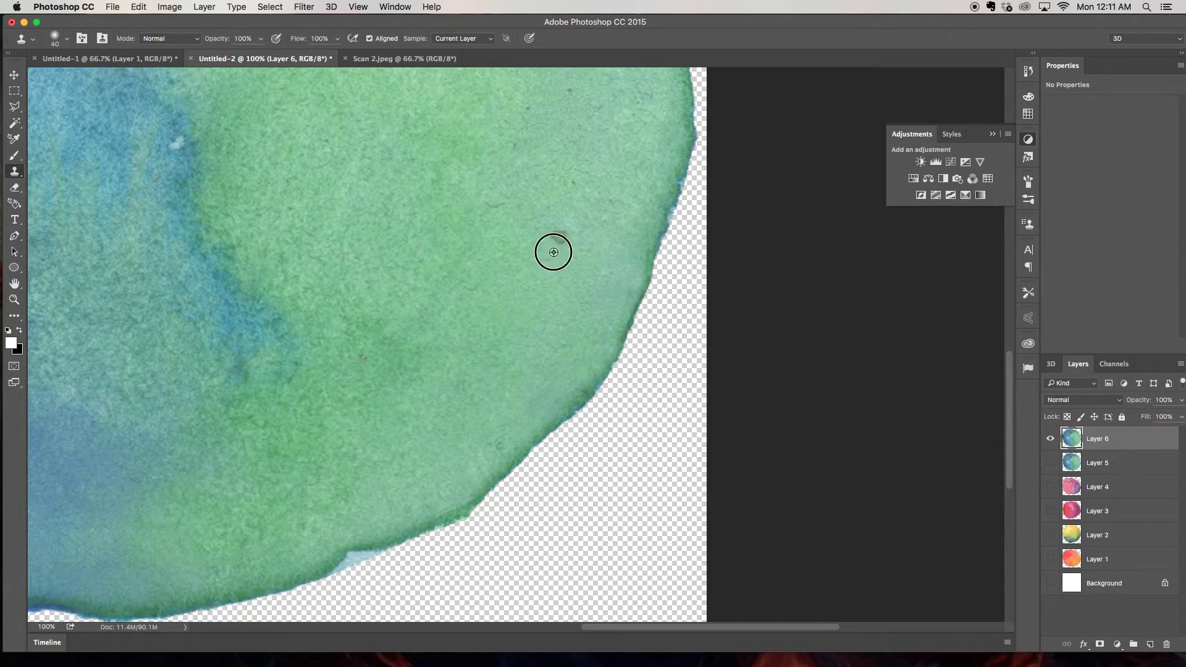
{"action": "left_click", "coordinate": [555, 237]}
{"action": "left_click_drag", "start_coordinate": [490, 180], "coordinate": [521, 233]}
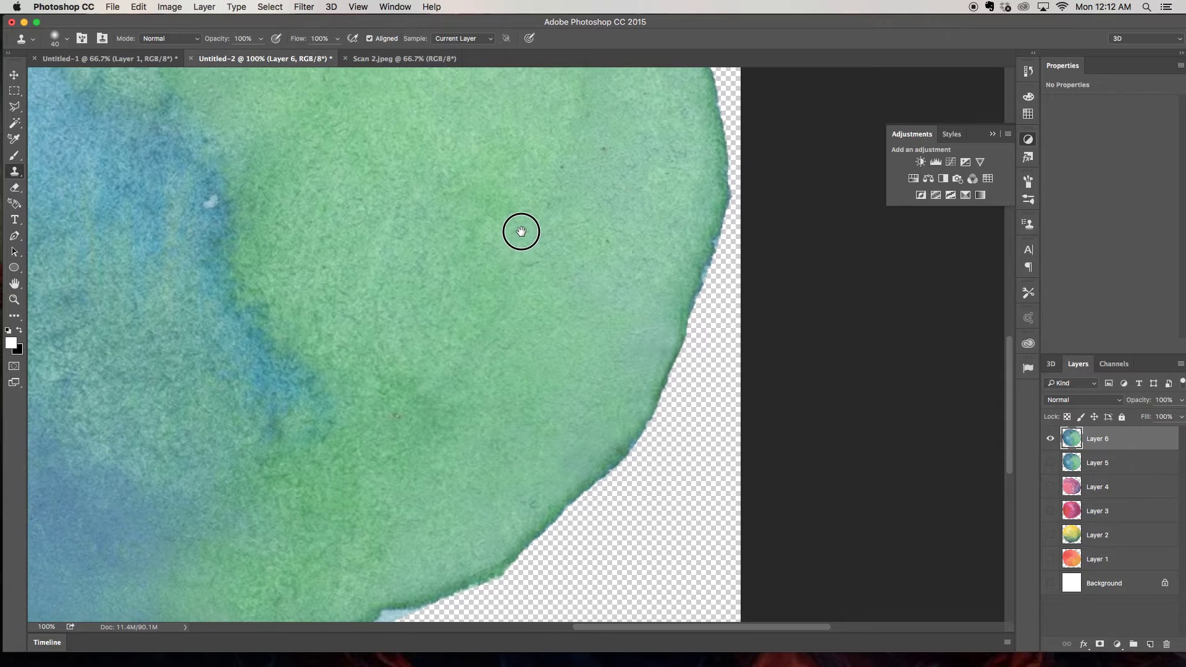
Pan to the speck near the right edge and stamp it out with sampled clean texture
{"action": "left_click_drag", "start_coordinate": [477, 307], "coordinate": [528, 281]}
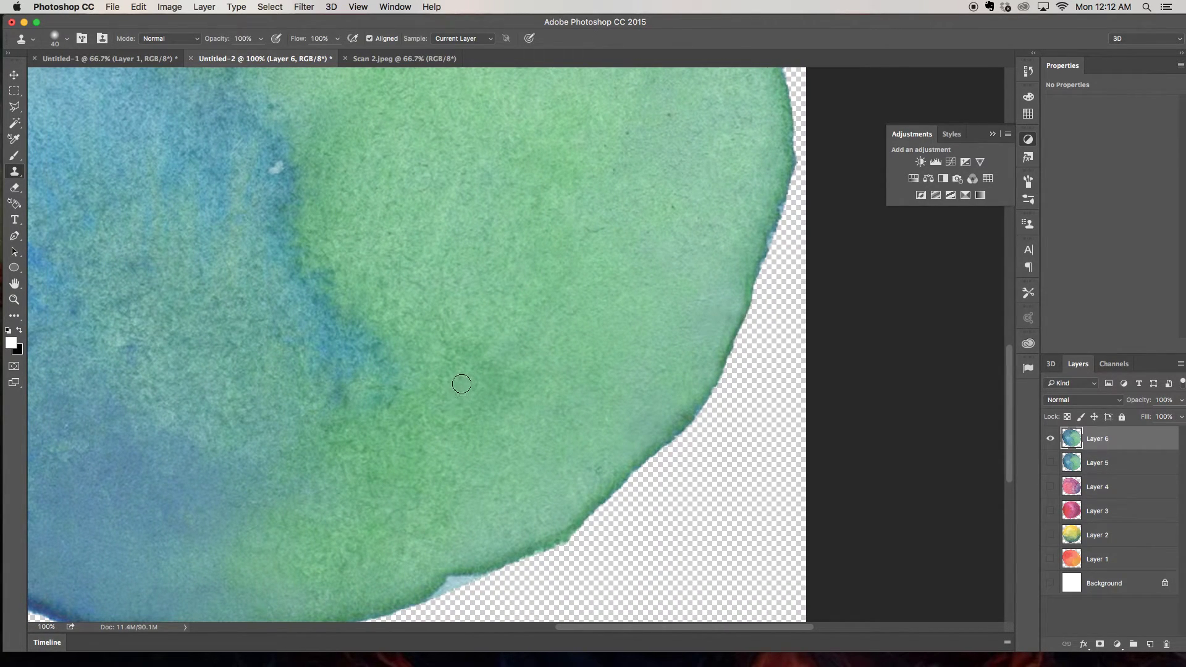
{"action": "scroll", "coordinate": [553, 318], "scroll_direction": "up", "scroll_amount": 5}
{"action": "scroll", "coordinate": [554, 317], "scroll_direction": "right", "scroll_amount": 2}
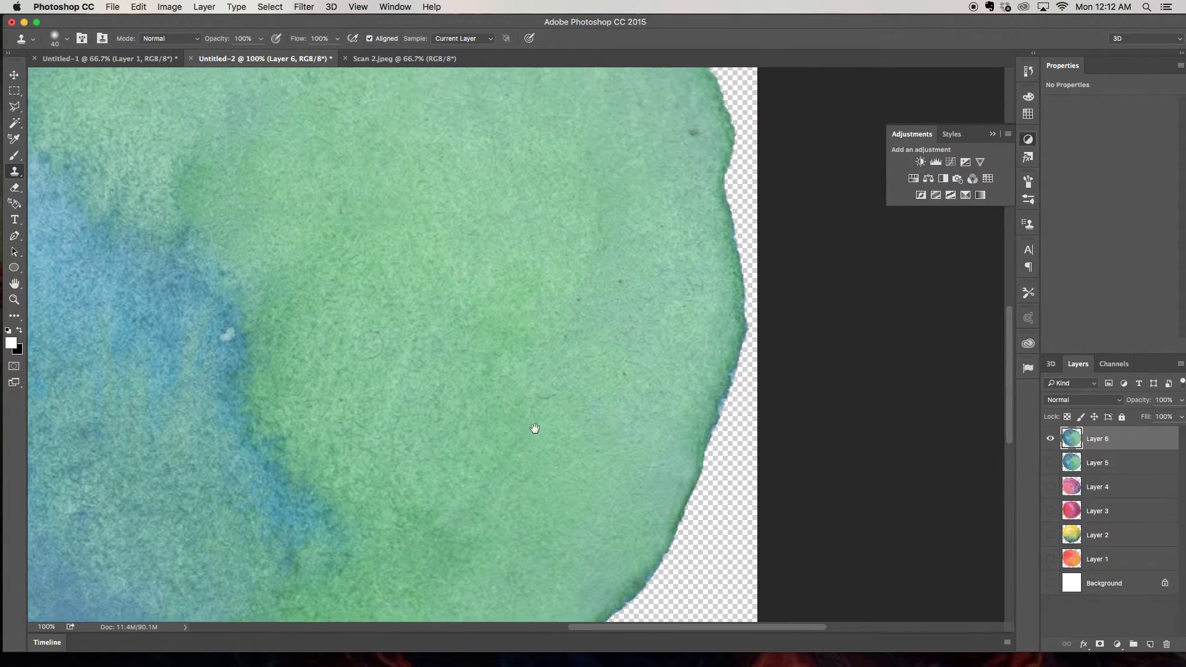
{"action": "scroll", "coordinate": [563, 285], "scroll_direction": "up", "scroll_amount": 1}
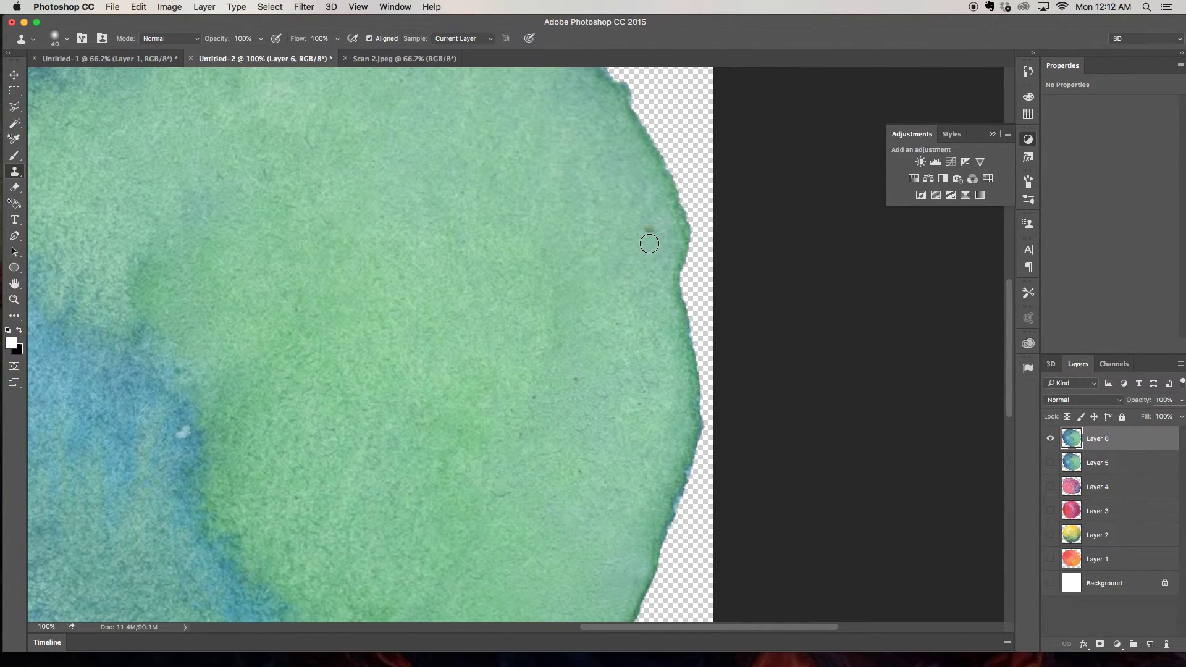
{"action": "left_click", "coordinate": [650, 242], "text": "alt"}
{"action": "left_click", "coordinate": [649, 229]}
Scroll around the whole circle to check its wash for remaining dark specks
{"action": "scroll", "coordinate": [557, 259], "scroll_direction": "left", "scroll_amount": 5}
{"action": "scroll", "coordinate": [556, 259], "scroll_direction": "down", "scroll_amount": 3}
{"action": "scroll", "coordinate": [615, 227], "scroll_direction": "left", "scroll_amount": 5}
{"action": "scroll", "coordinate": [615, 228], "scroll_direction": "down", "scroll_amount": 2}
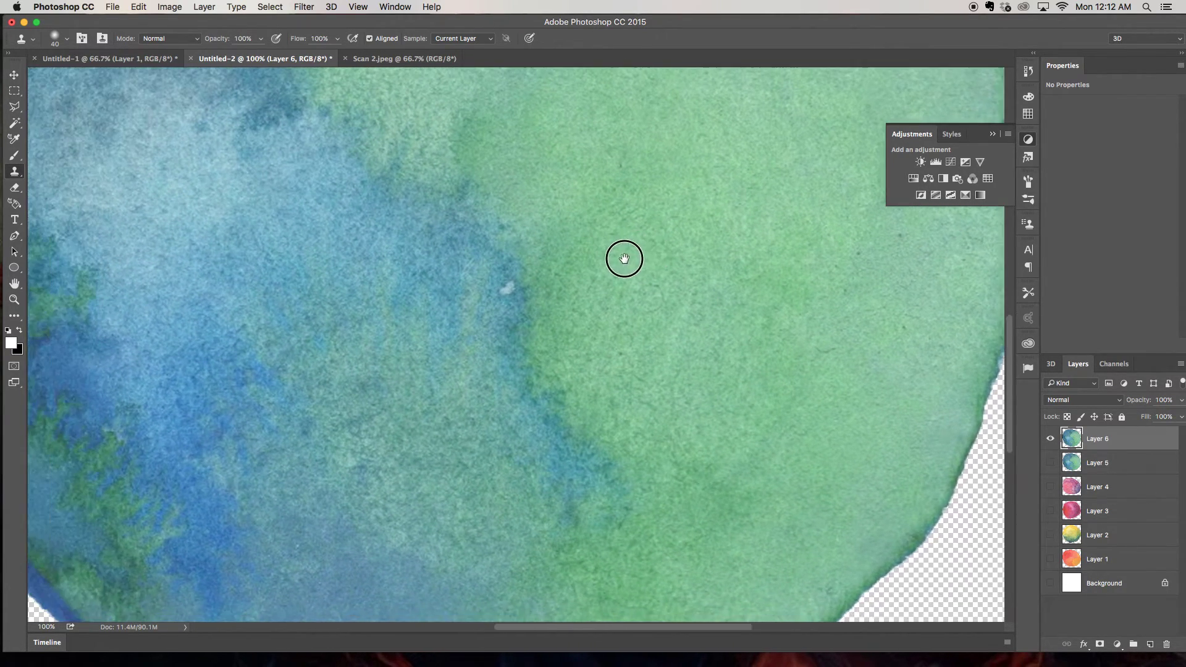
{"action": "scroll", "coordinate": [556, 247], "scroll_direction": "down", "scroll_amount": 1}
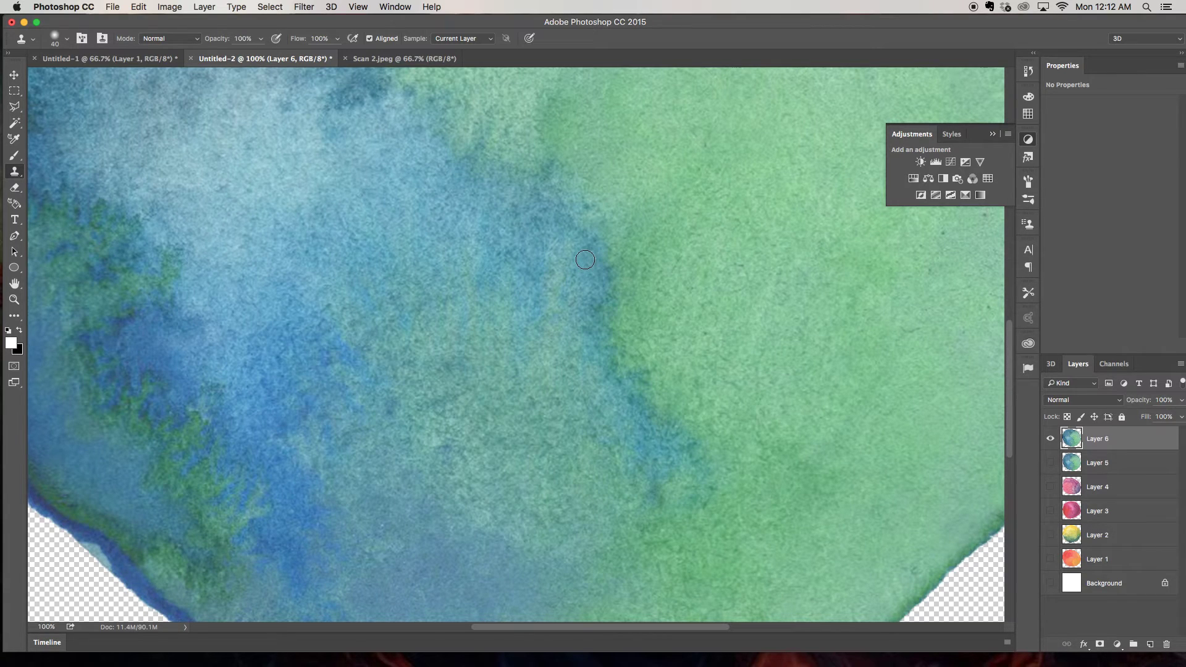
{"action": "scroll", "coordinate": [565, 284], "scroll_direction": "down", "scroll_amount": 5}
{"action": "scroll", "coordinate": [564, 284], "scroll_direction": "left", "scroll_amount": 3}
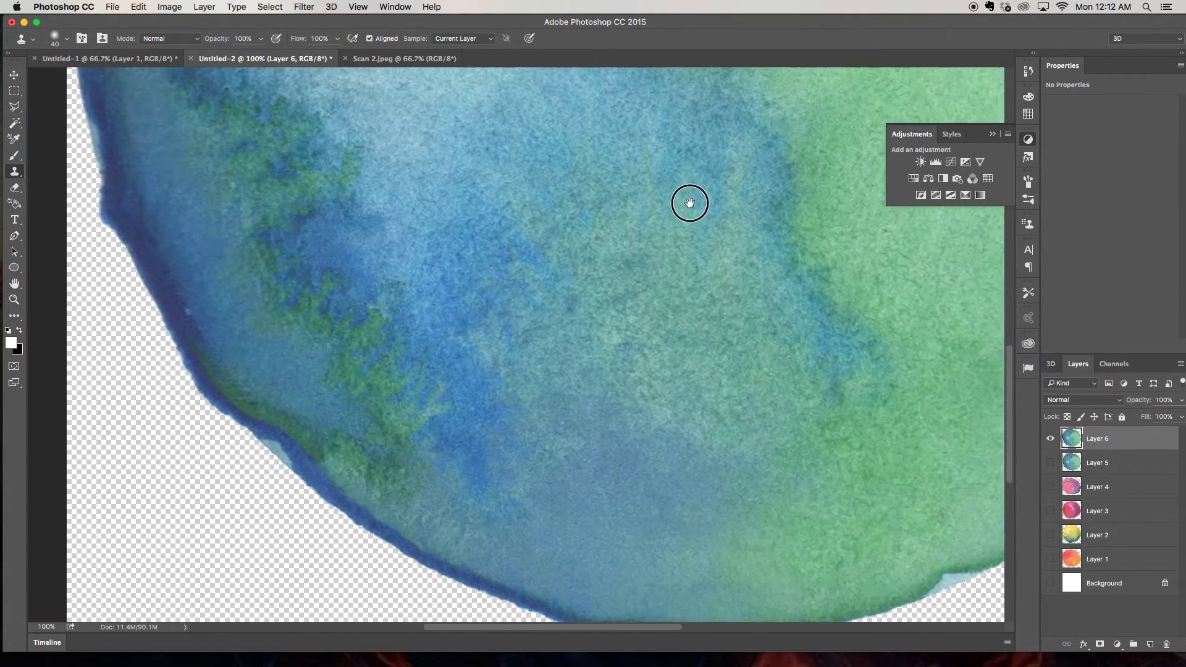
{"action": "scroll", "coordinate": [510, 225], "scroll_direction": "up", "scroll_amount": 10}
{"action": "scroll", "coordinate": [510, 225], "scroll_direction": "left", "scroll_amount": 3}
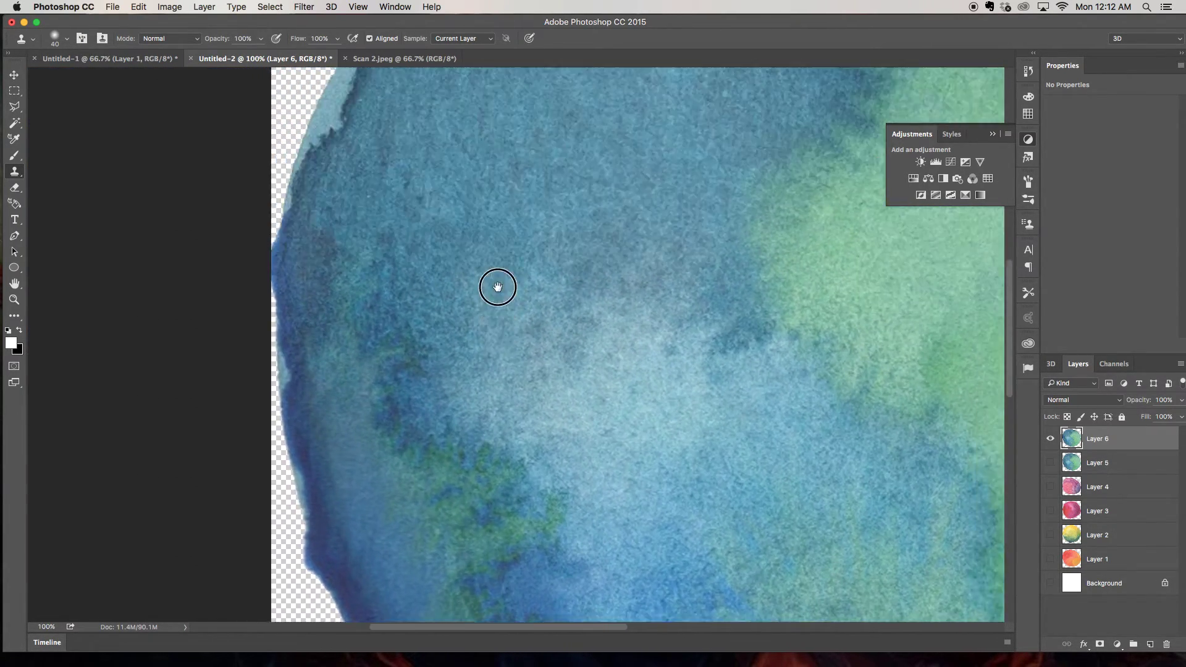
{"action": "scroll", "coordinate": [495, 284], "scroll_direction": "right", "scroll_amount": 4}
{"action": "scroll", "coordinate": [465, 291], "scroll_direction": "right", "scroll_amount": 6}
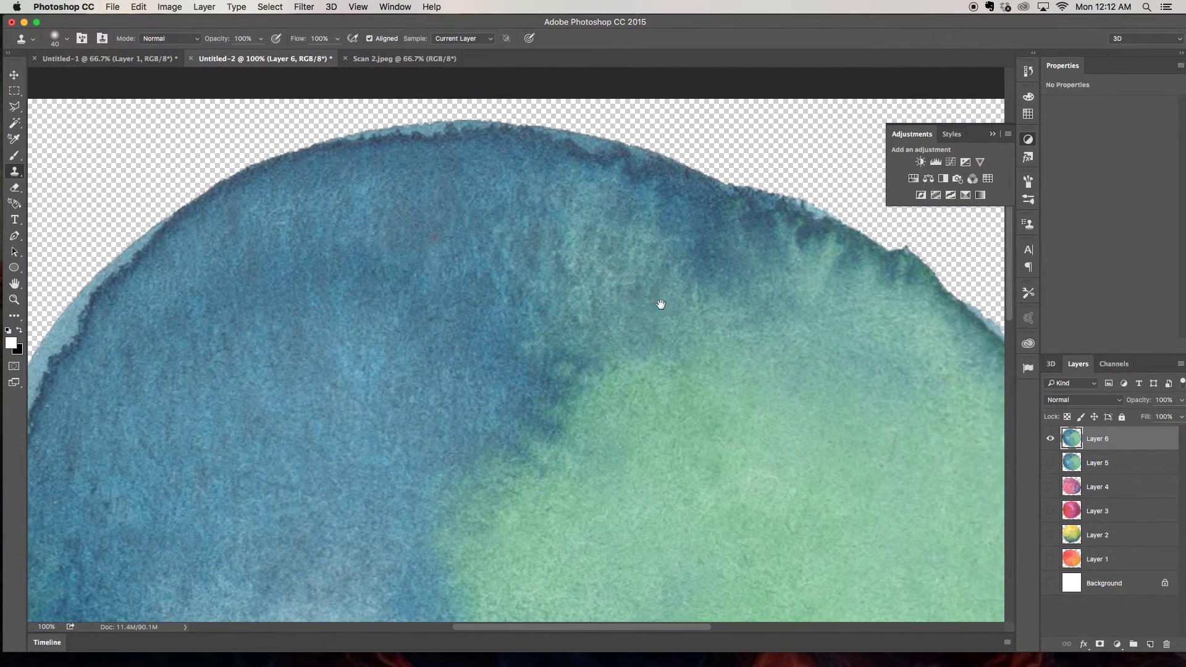
{"action": "scroll", "coordinate": [540, 263], "scroll_direction": "right", "scroll_amount": 5}
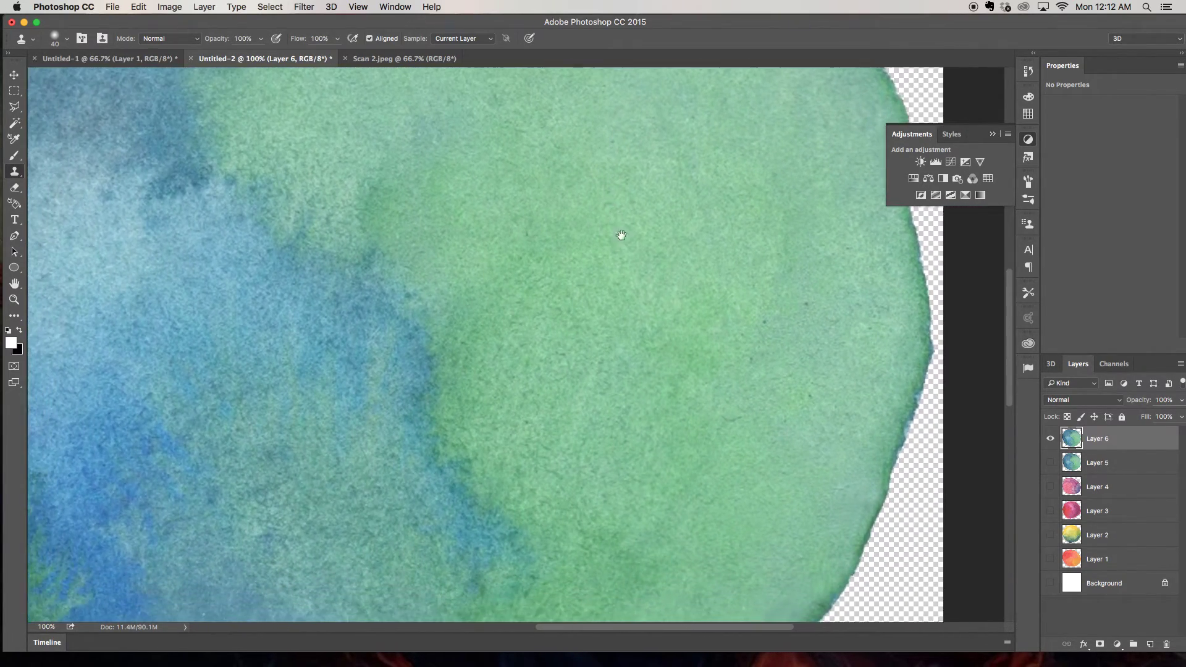
{"action": "scroll", "coordinate": [620, 236], "scroll_direction": "down", "scroll_amount": 3}
{"action": "left_click_drag", "start_coordinate": [543, 288], "coordinate": [569, 202]}
{"action": "scroll", "coordinate": [569, 201], "scroll_direction": "down", "scroll_amount": 3}
{"action": "scroll", "coordinate": [535, 254], "scroll_direction": "left", "scroll_amount": 6}
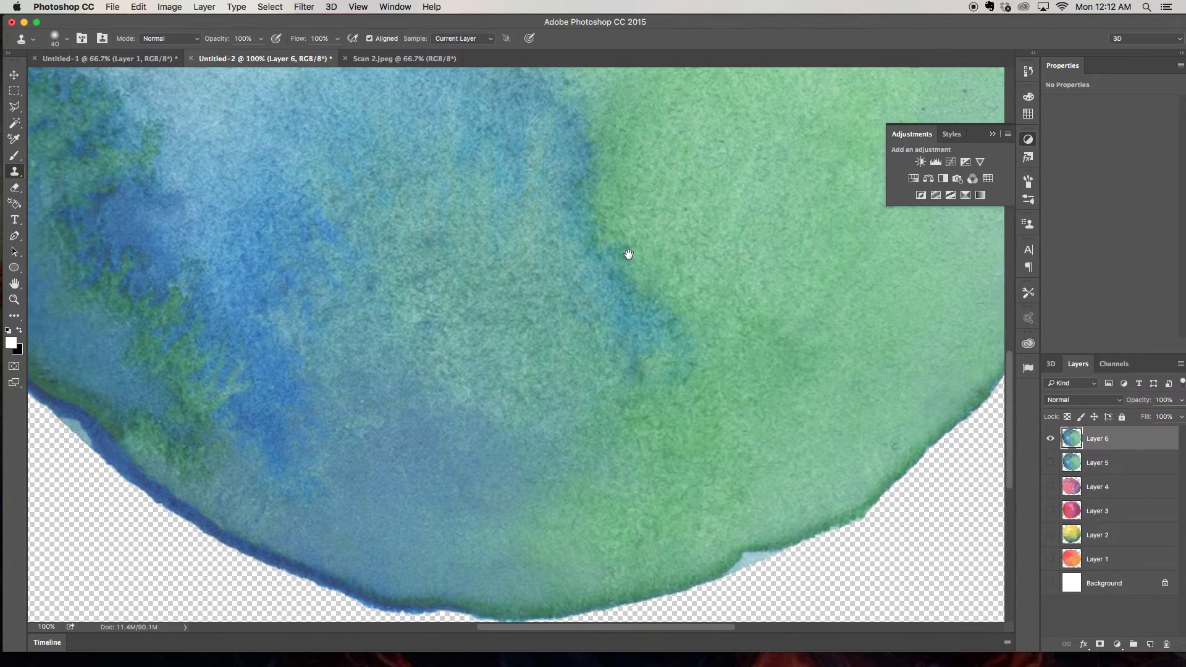
{"action": "scroll", "coordinate": [650, 220], "scroll_direction": "up", "scroll_amount": 3}
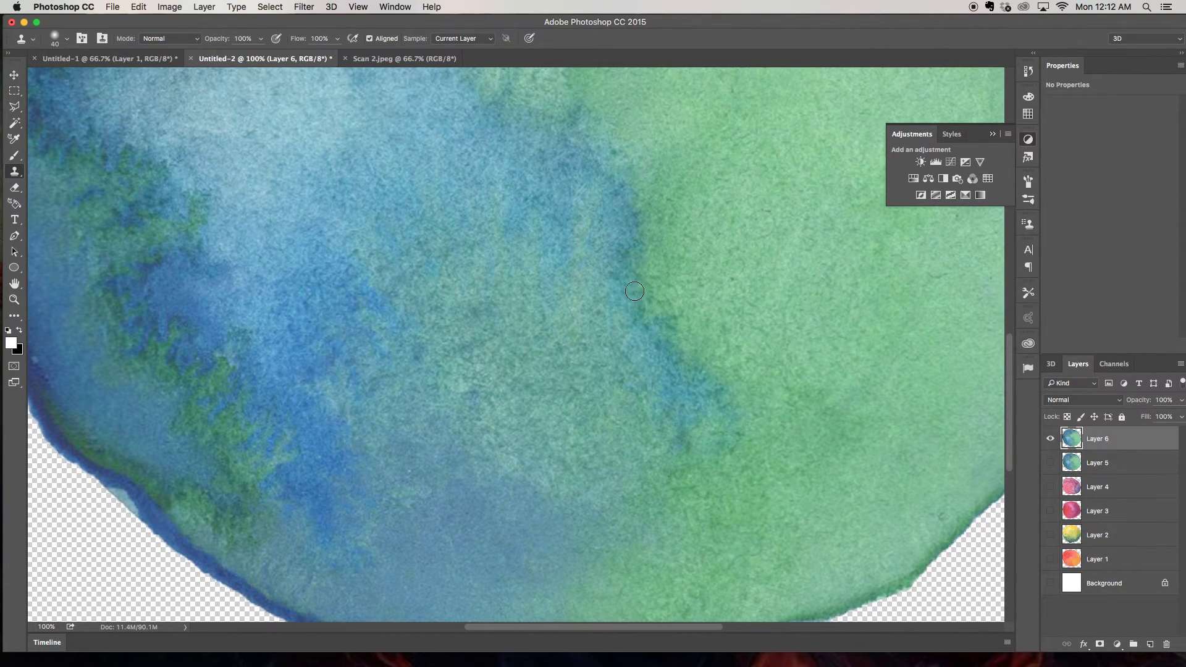
{"action": "scroll", "coordinate": [635, 291], "scroll_direction": "down", "scroll_amount": 3}
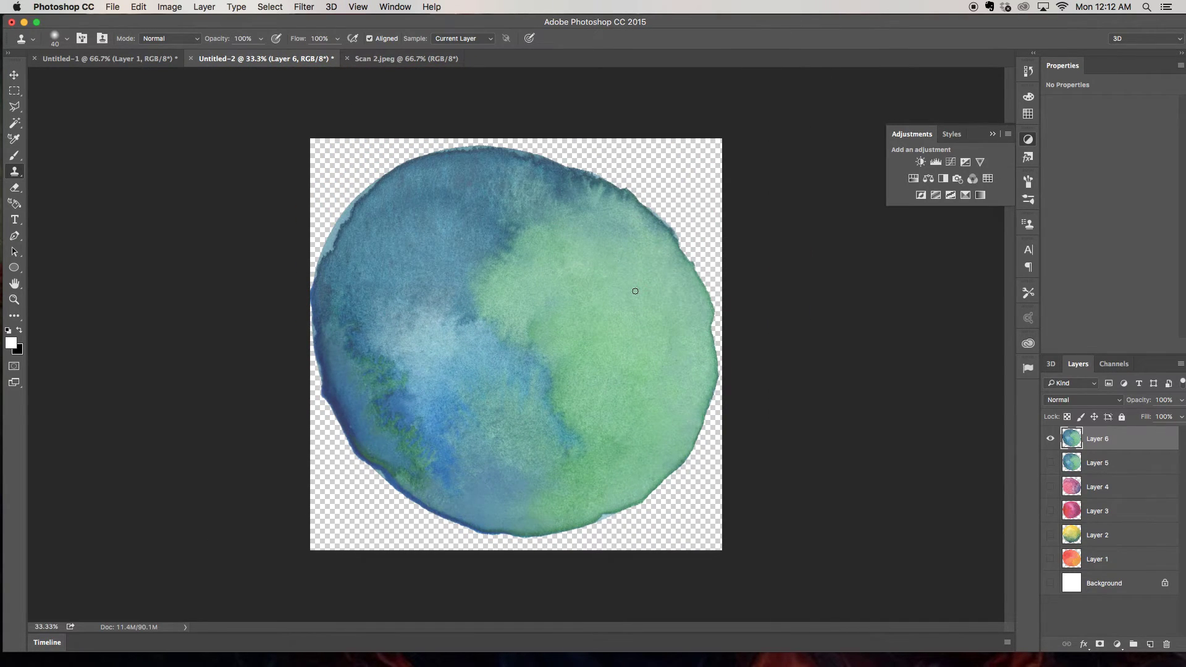
Select the Move tool and glance at Scan 2.jpeg before returning to Untitled-2
{"action": "left_click", "coordinate": [13, 76]}
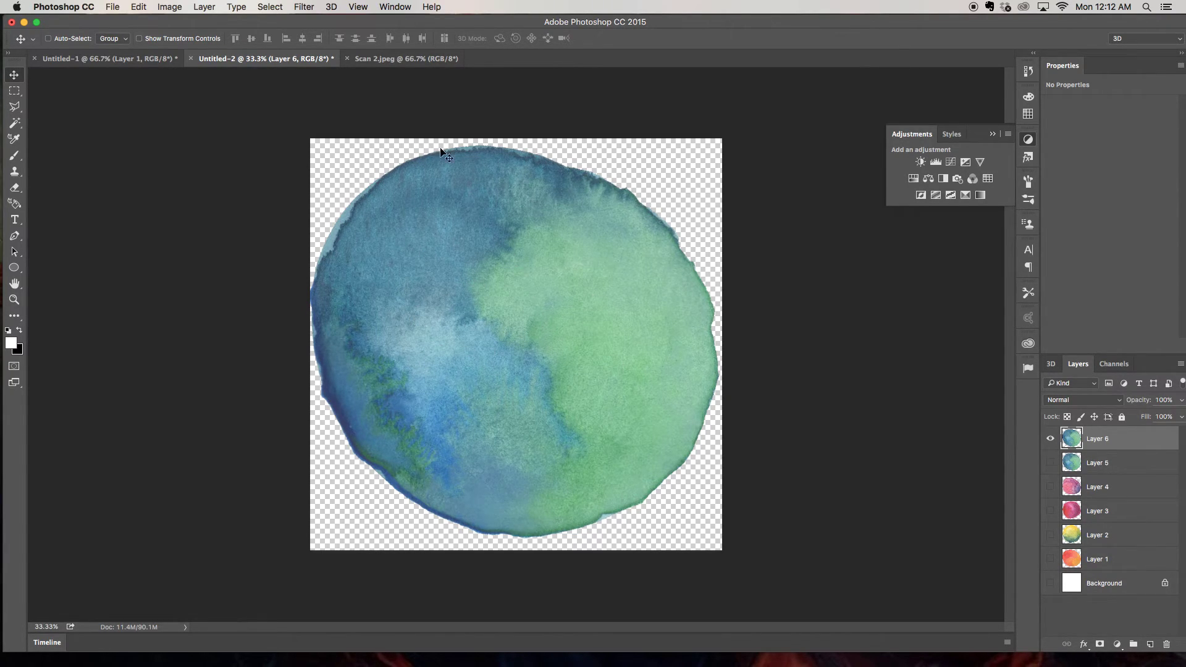
{"action": "left_click", "coordinate": [390, 59]}
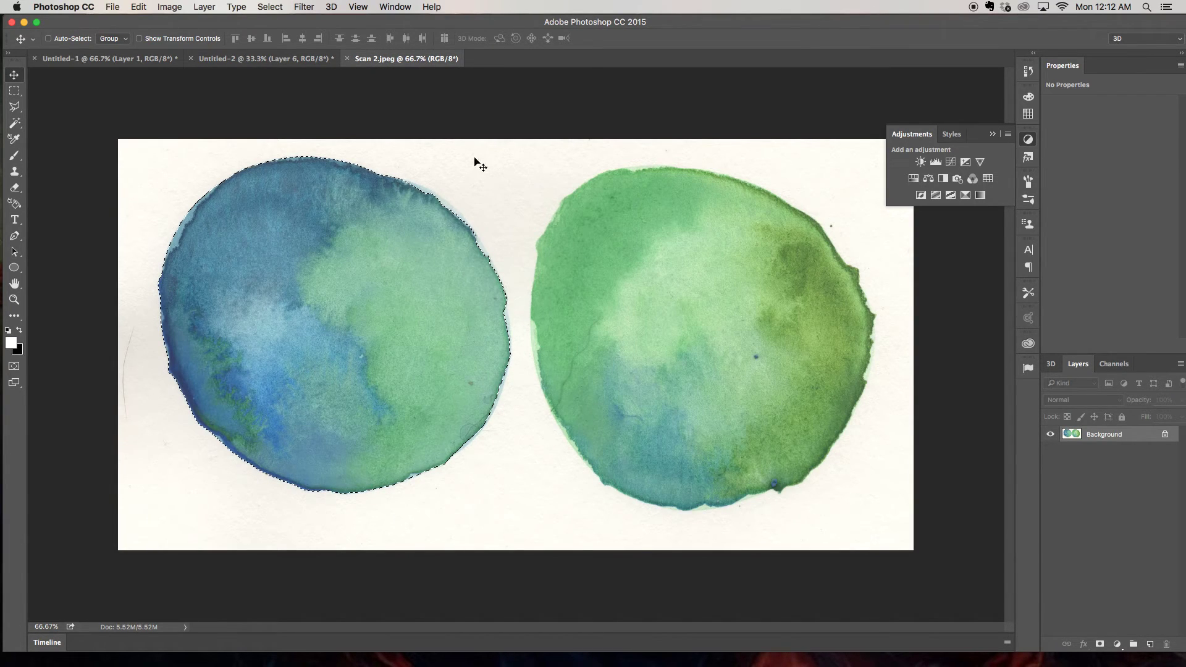
{"action": "left_click", "coordinate": [279, 58]}
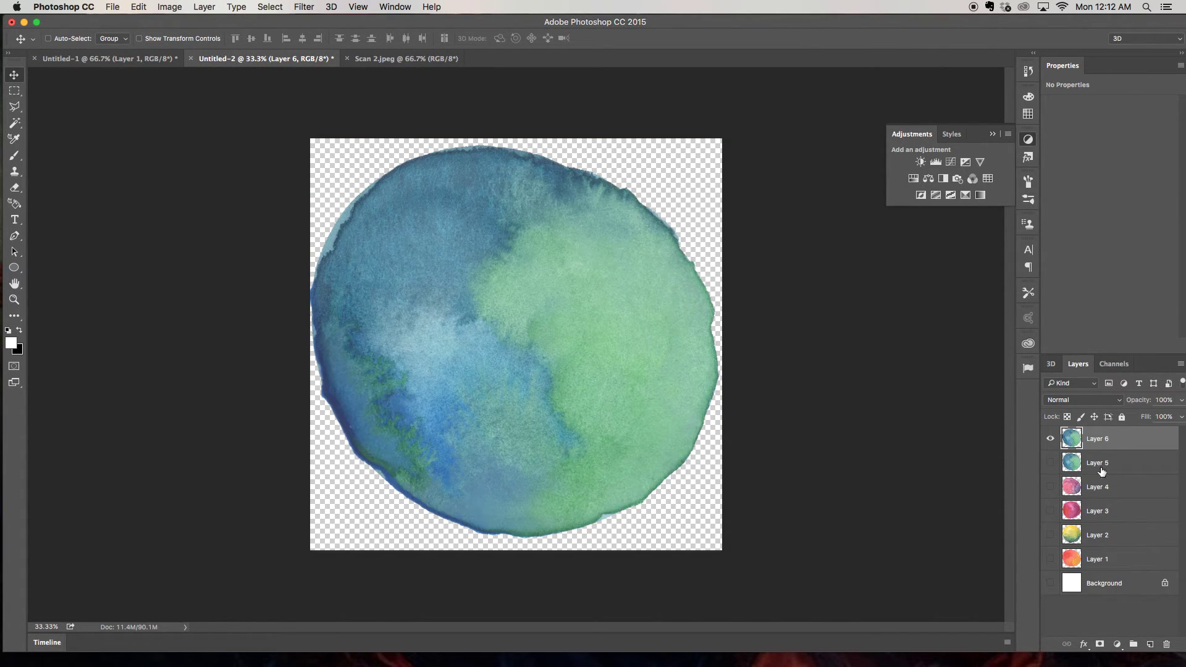
Toggle Layer 4 and Layer 6 visibility, ending with only Layer 6's circle shown
{"action": "left_click", "coordinate": [1051, 487]}
{"action": "left_click", "coordinate": [1050, 439]}
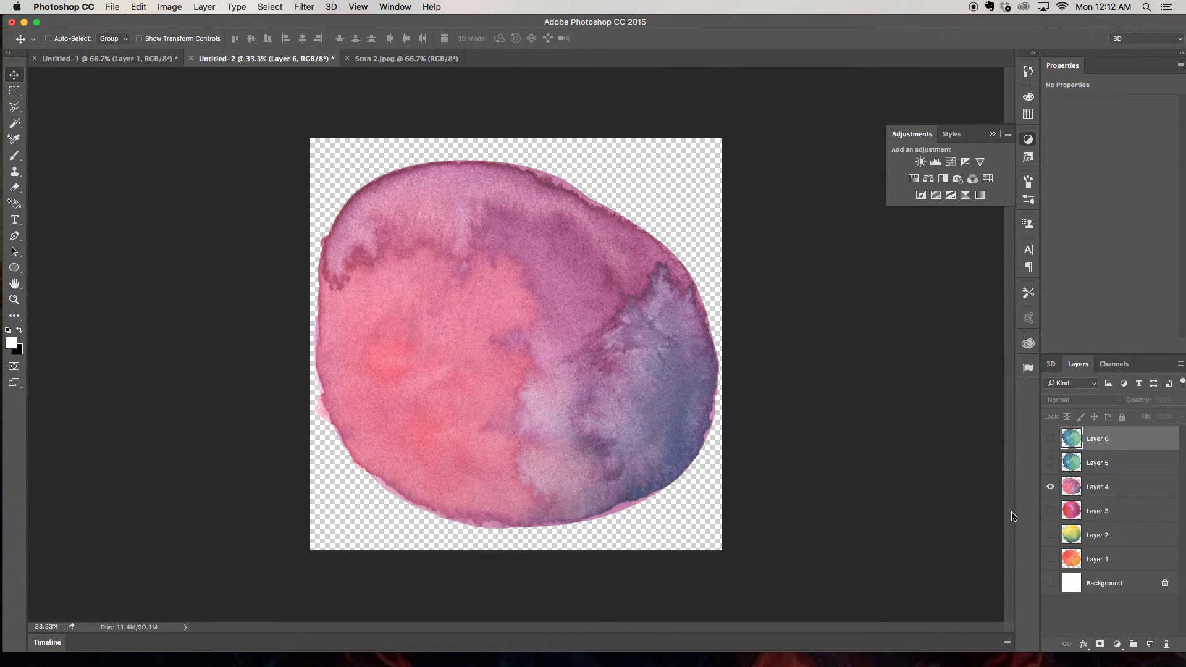
{"action": "left_click", "coordinate": [1050, 486]}
{"action": "left_click", "coordinate": [1050, 439]}
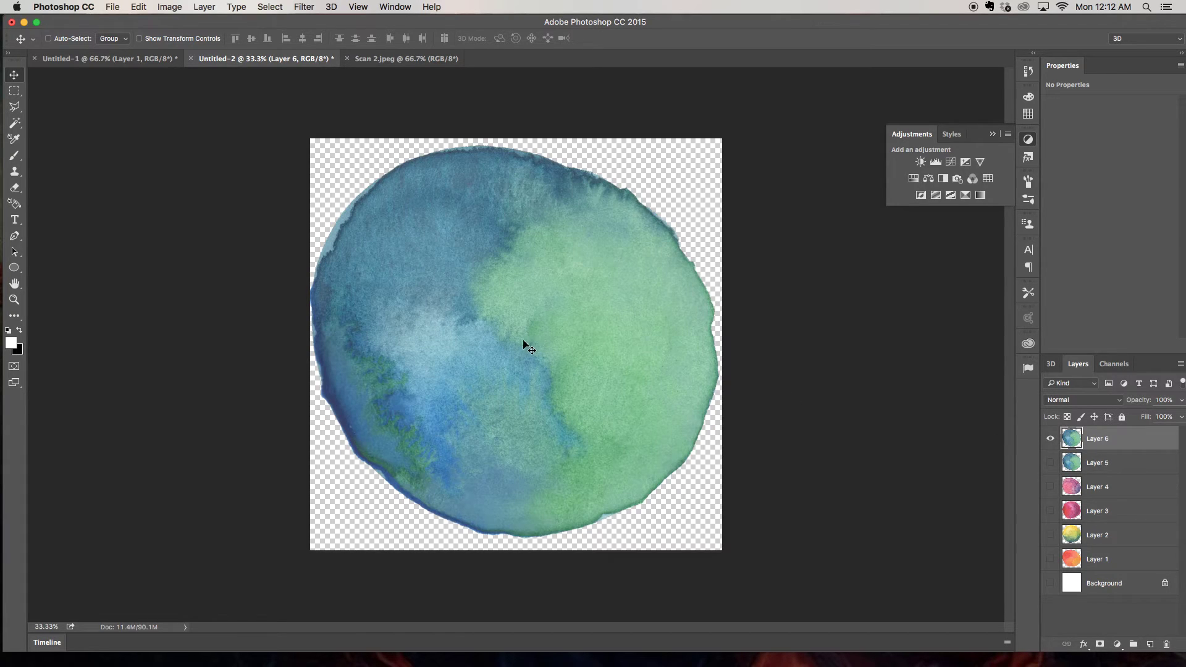
{"action": "left_click", "coordinate": [115, 9]}
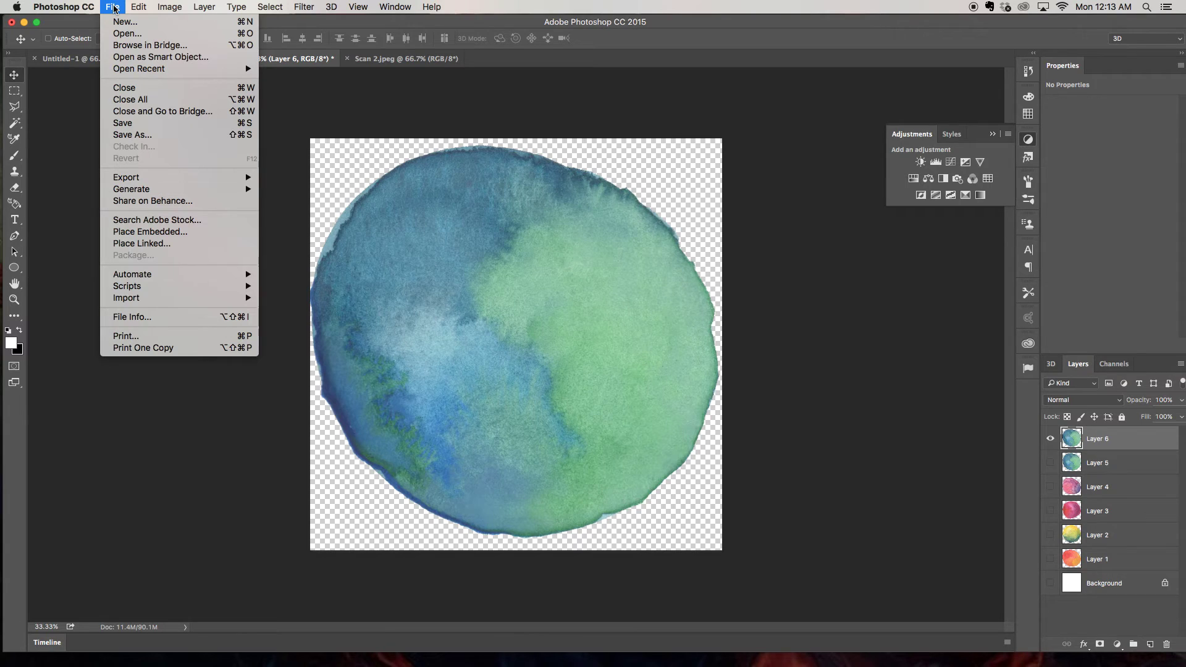
In Export As, set the format to PNG with transparency at 2000 × 2000 and Export All
{"action": "mouse_move", "coordinate": [186, 180]}
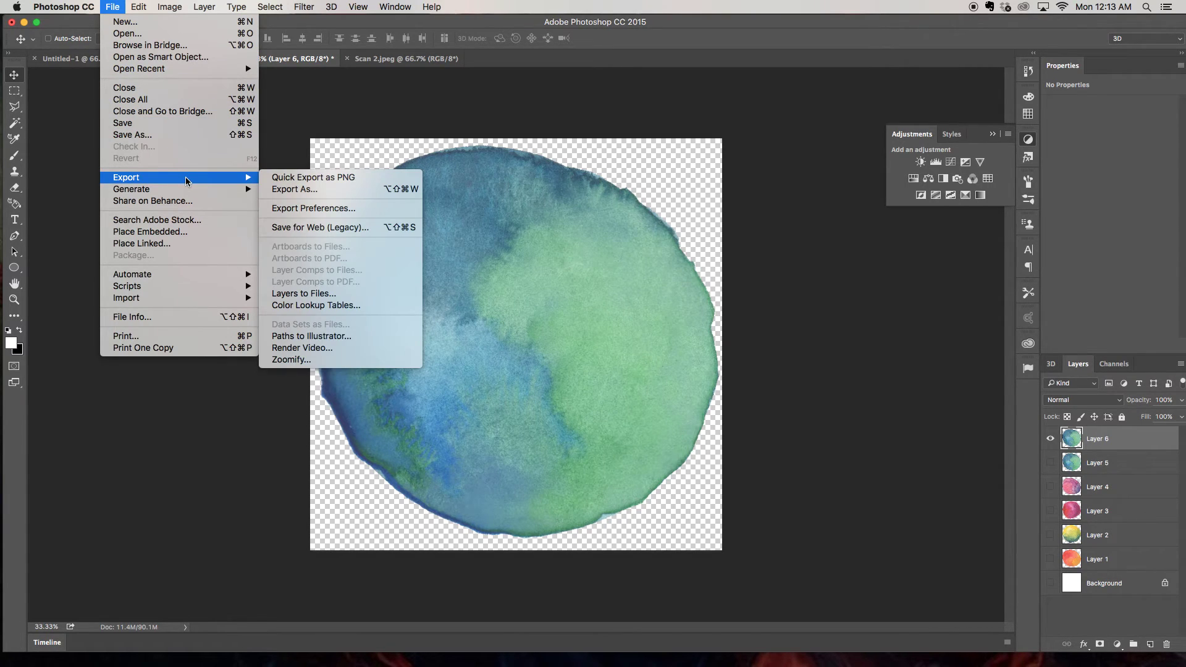
{"action": "left_click", "coordinate": [296, 190]}
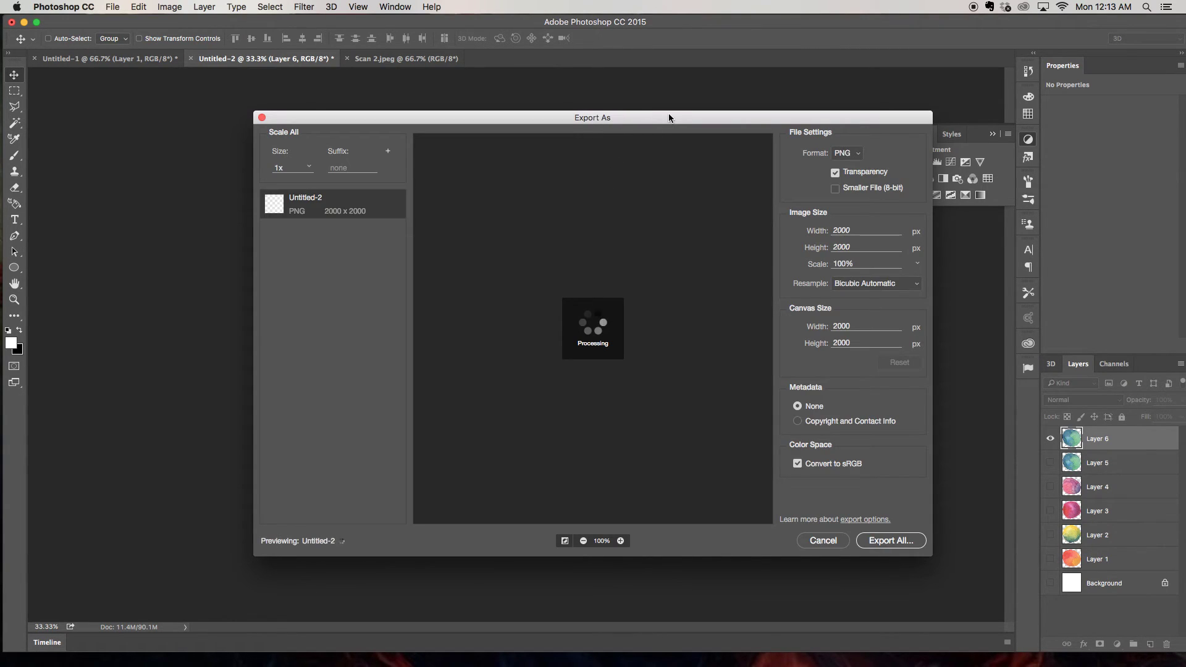
{"action": "left_click_drag", "start_coordinate": [668, 116], "coordinate": [607, 117]}
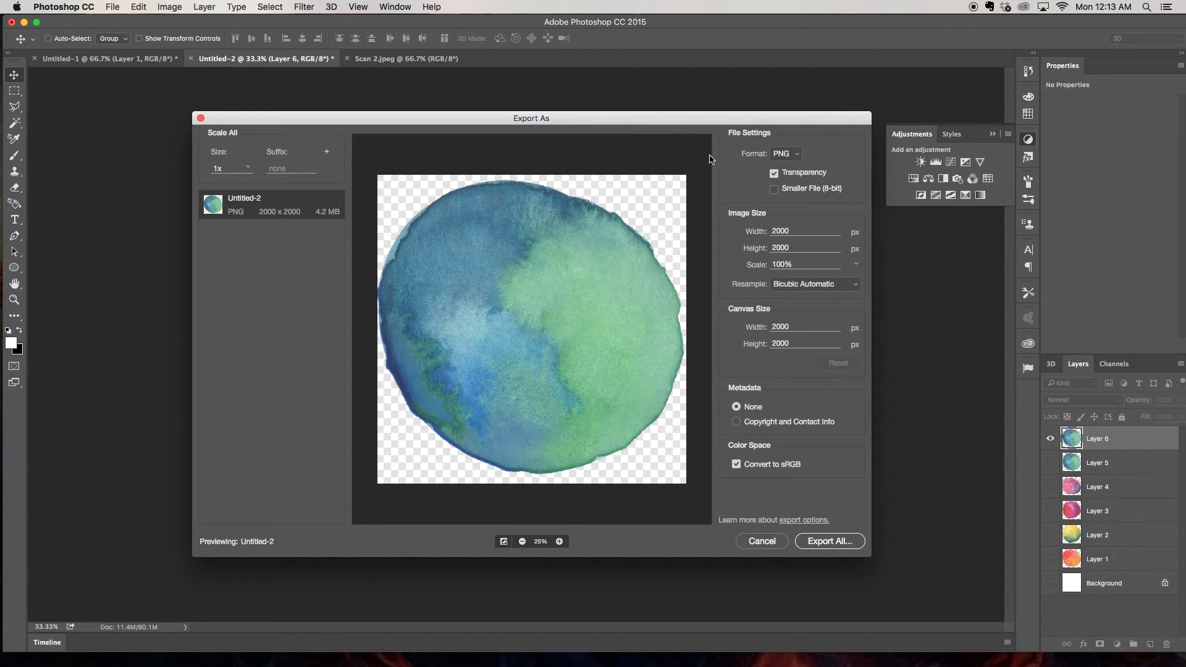
{"action": "left_click", "coordinate": [795, 155]}
{"action": "left_click", "coordinate": [788, 178]}
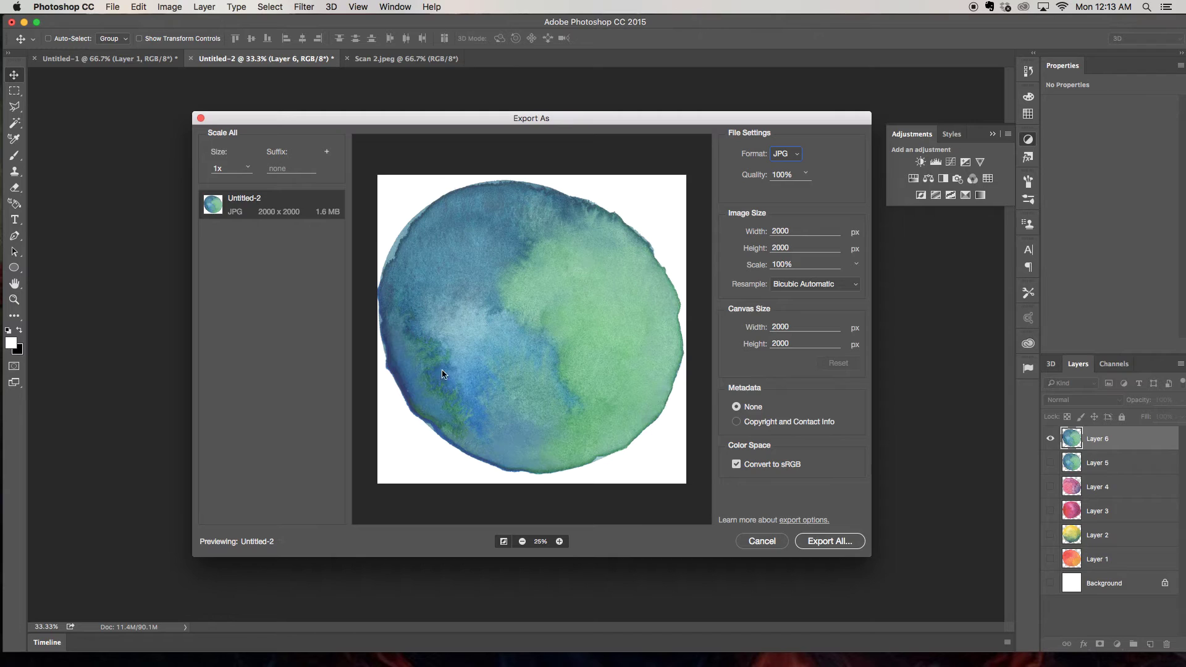
{"action": "left_click", "coordinate": [797, 156]}
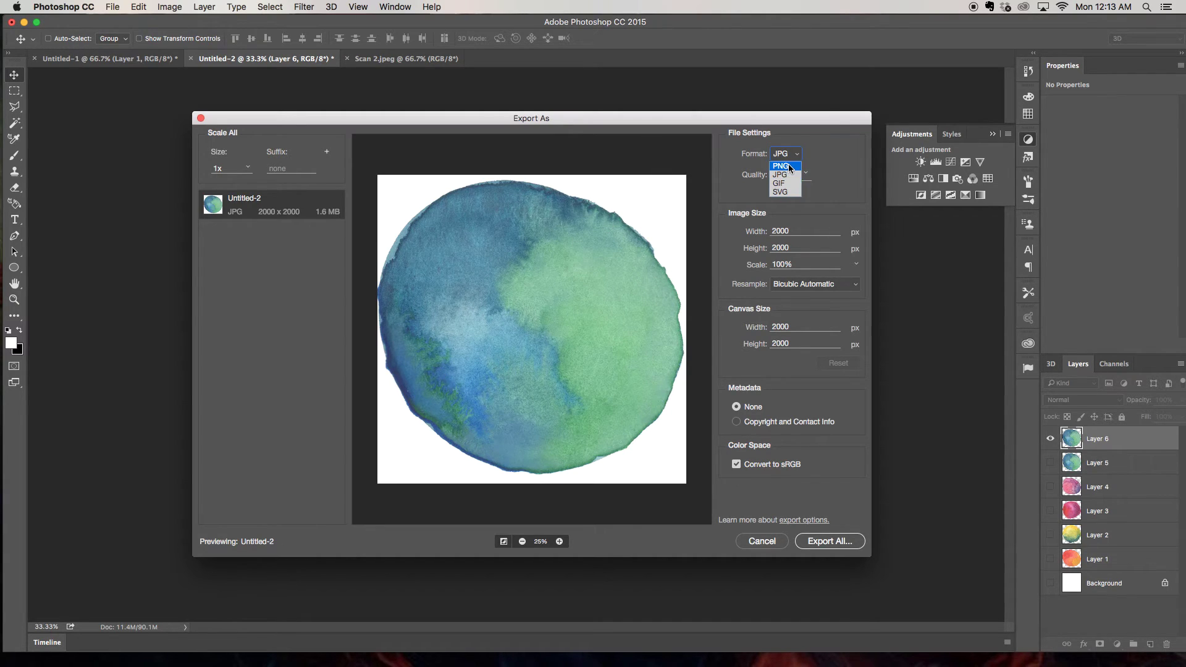
{"action": "left_click", "coordinate": [789, 168]}
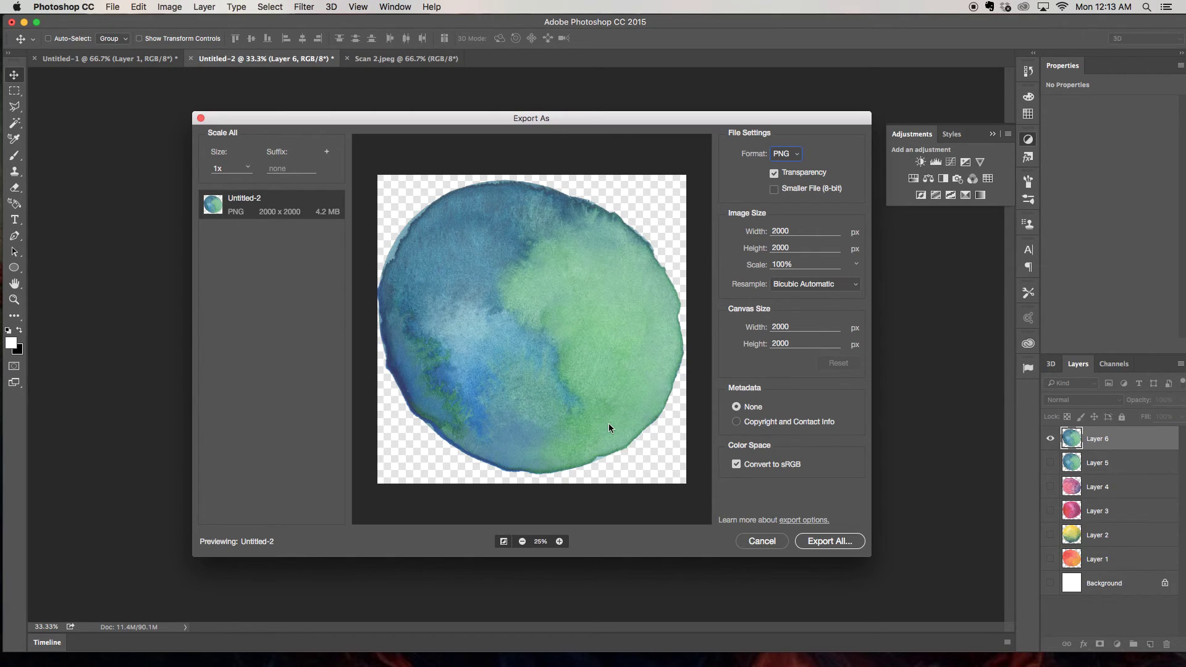
{"action": "left_click", "coordinate": [840, 544]}
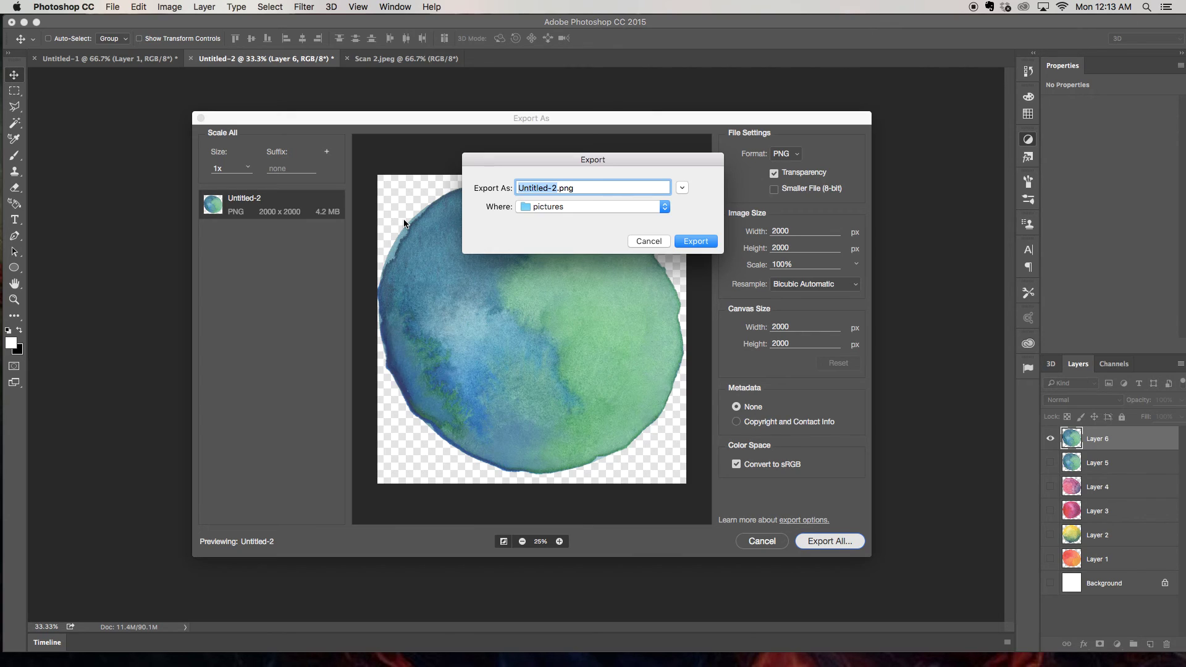
Export the blue-green circle as circle-5 to pictures, replacing the existing circle-5.png
{"action": "type", "text": "circle-5"}
{"action": "key", "text": "Return"}
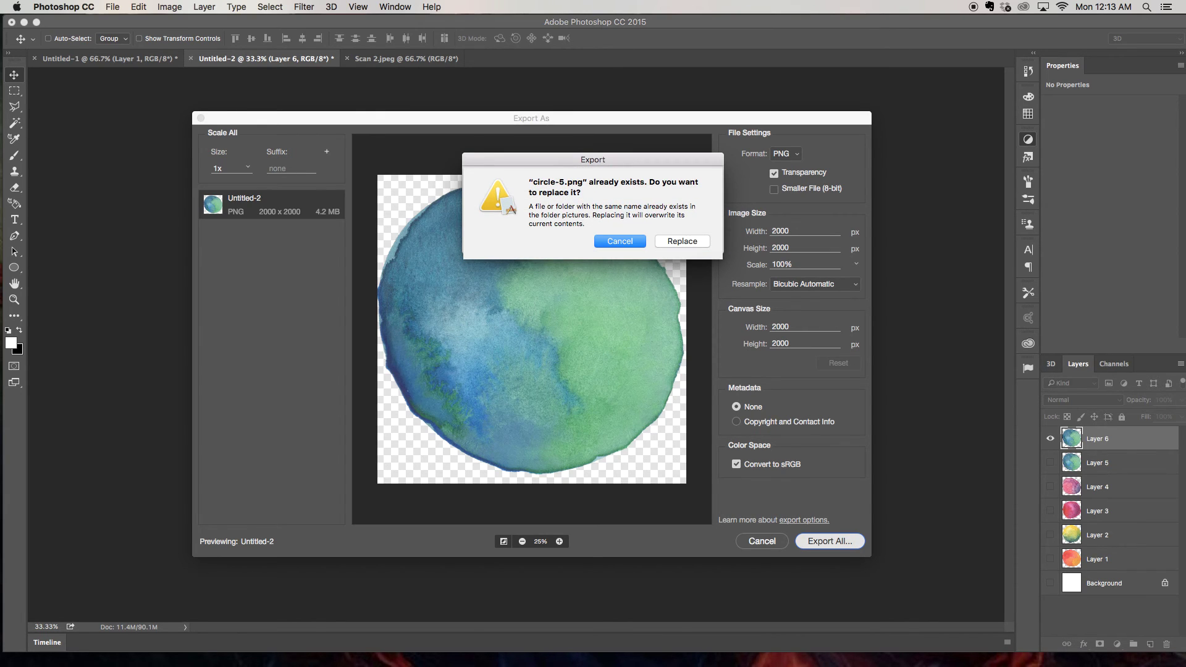
{"action": "left_click", "coordinate": [686, 242]}
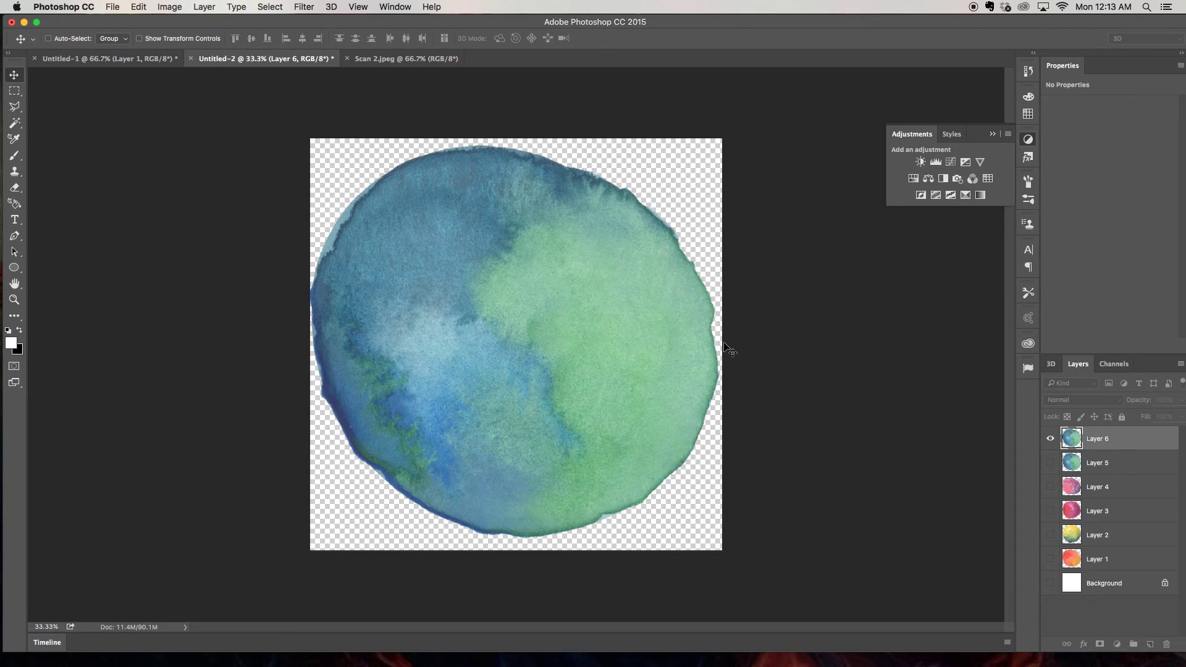